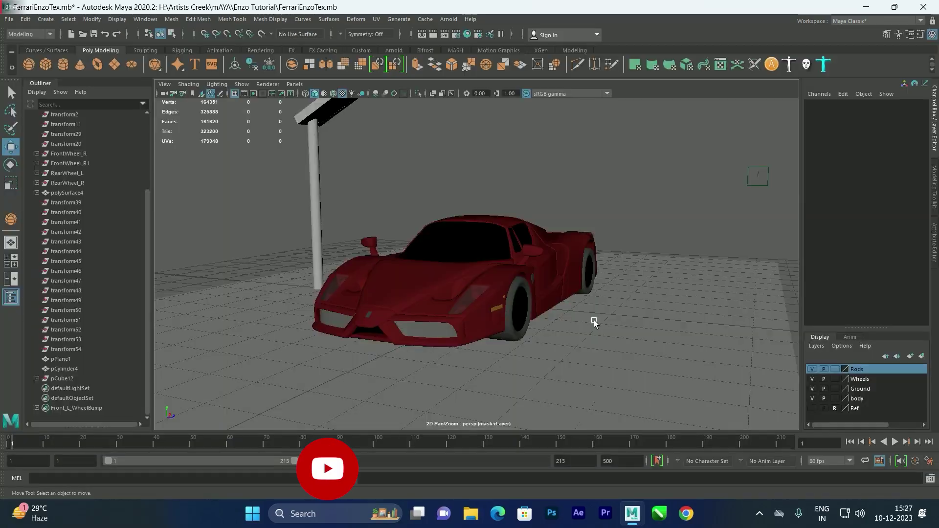
Step: Orbit and dolly the perspective view to frame the red Ferrari beside the street lamp
alt+drag(594, 320, 467, 246)
alt+right_drag(472, 278, 534, 271)
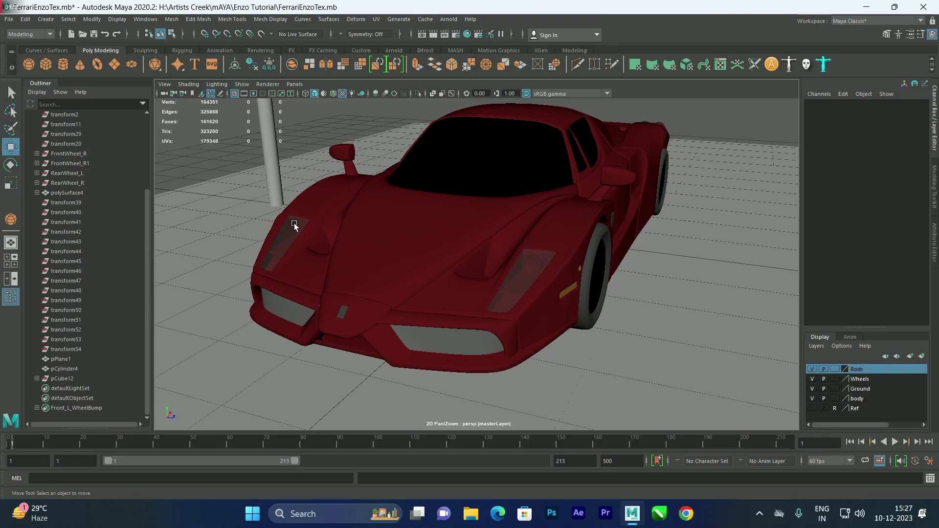
Step: Create a polygon sphere and scale it to 0.398 inside one front headlight
scroll(294, 226, down, 5)
click(30, 65)
drag(417, 314, 426, 313)
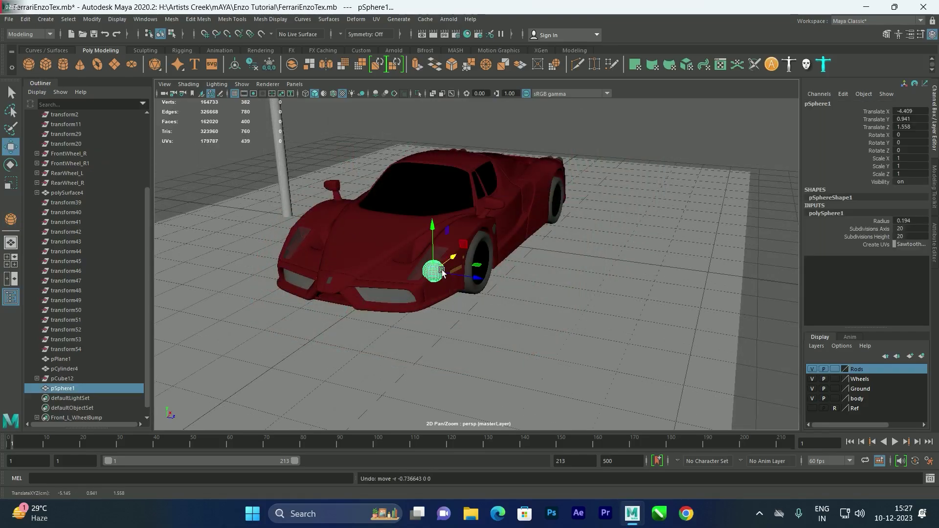
drag(454, 267, 456, 265)
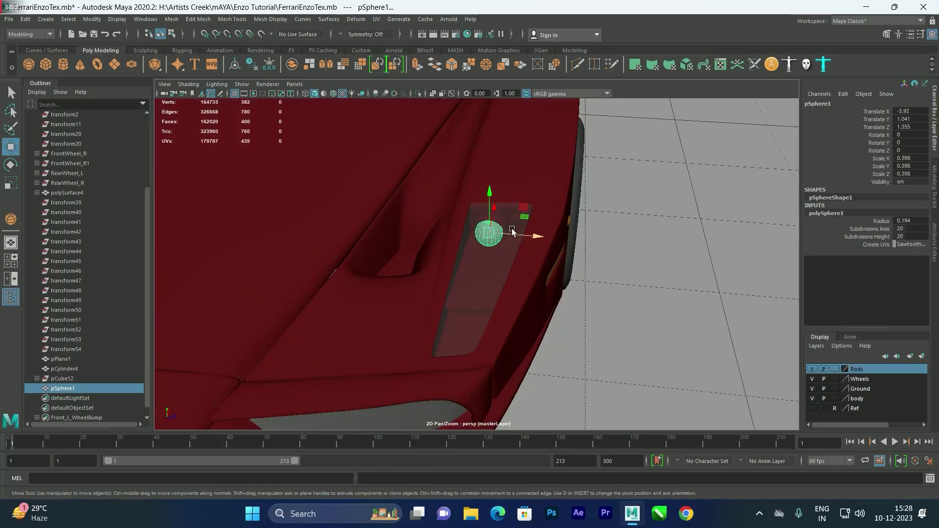
alt+drag(542, 252, 530, 267)
alt+right_drag(530, 267, 548, 272)
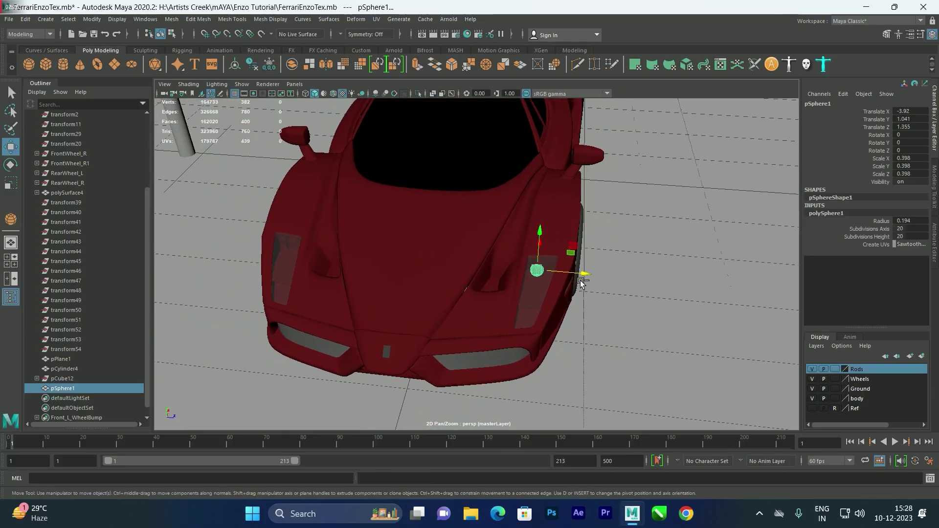
Step: Duplicate the sphere into the other headlight and select both pSphere1 and pSphere2
key(ctrl+d)
drag(548, 271, 337, 311)
scroll(95, 350, down, 1)
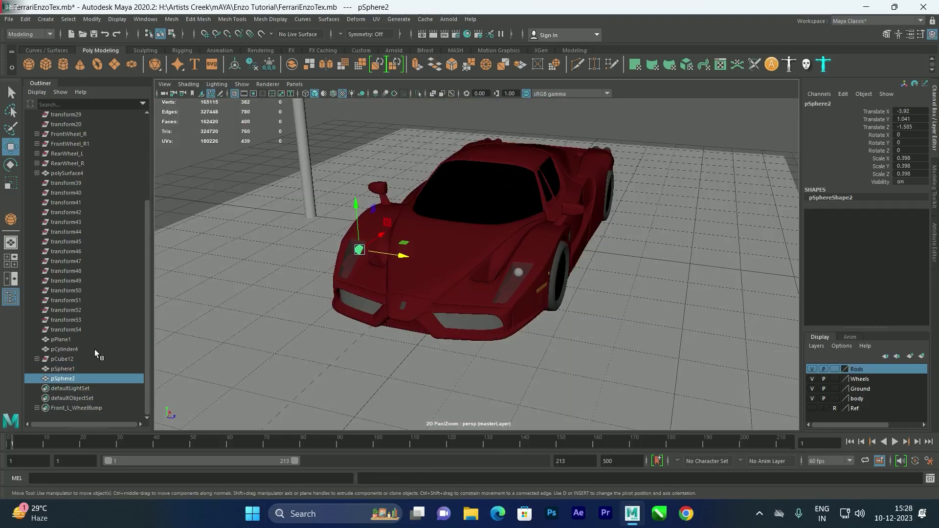
click(91, 368)
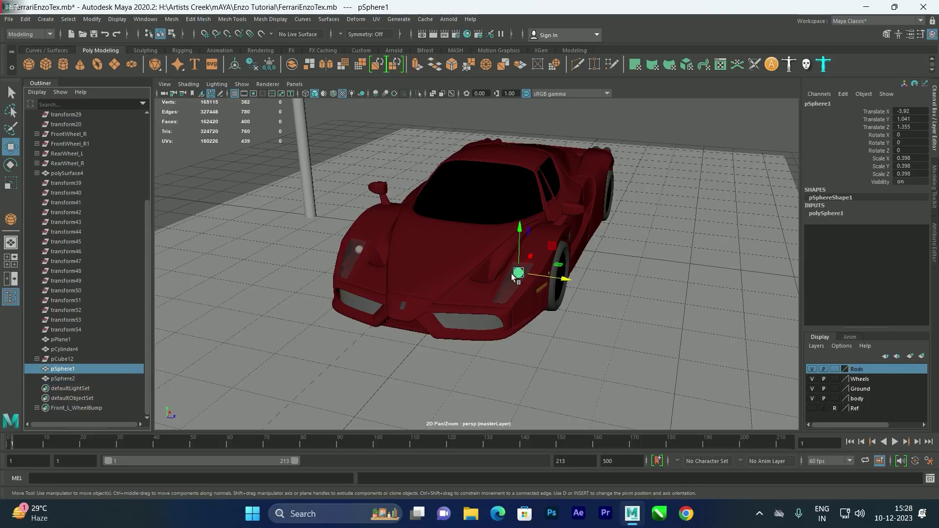
click(84, 378)
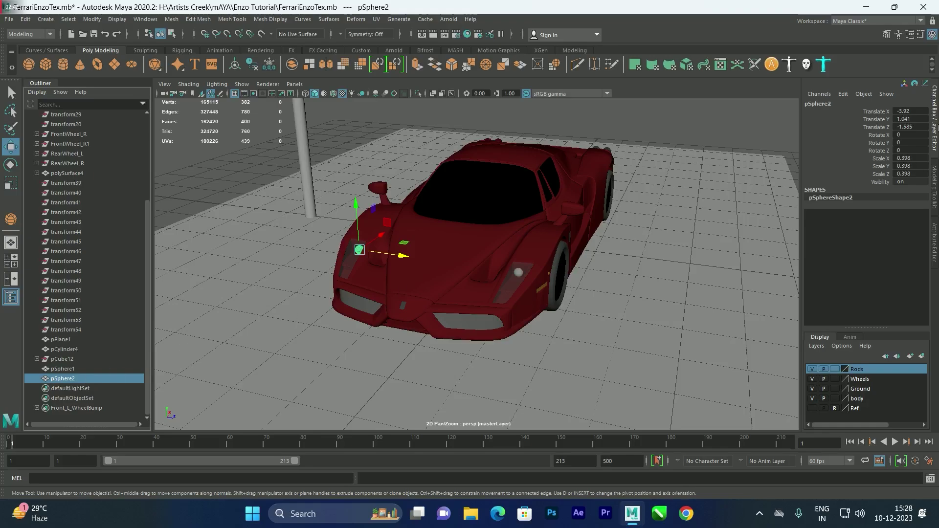
click(448, 19)
Step: Convert both headlight spheres to Arnold mesh lights and review the Render Settings
mouse_move(500, 68)
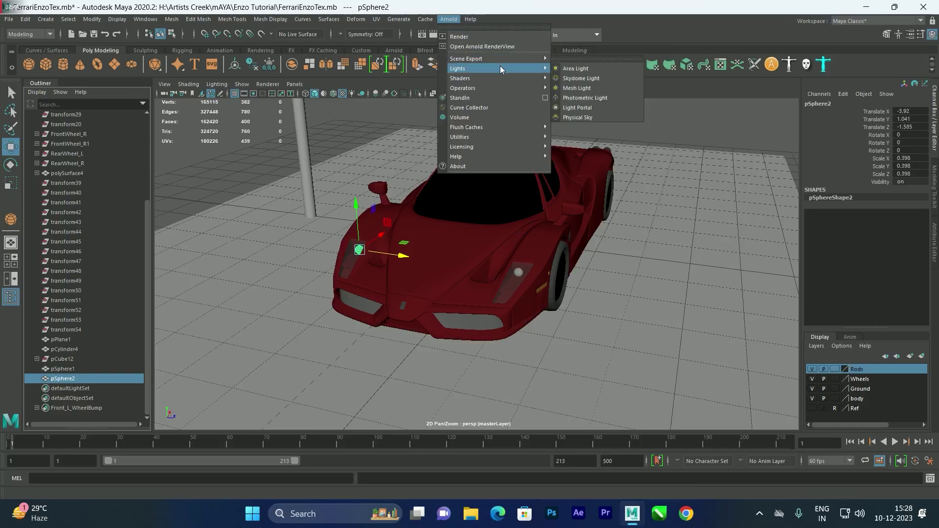
click(577, 88)
scroll(432, 258, up, 3)
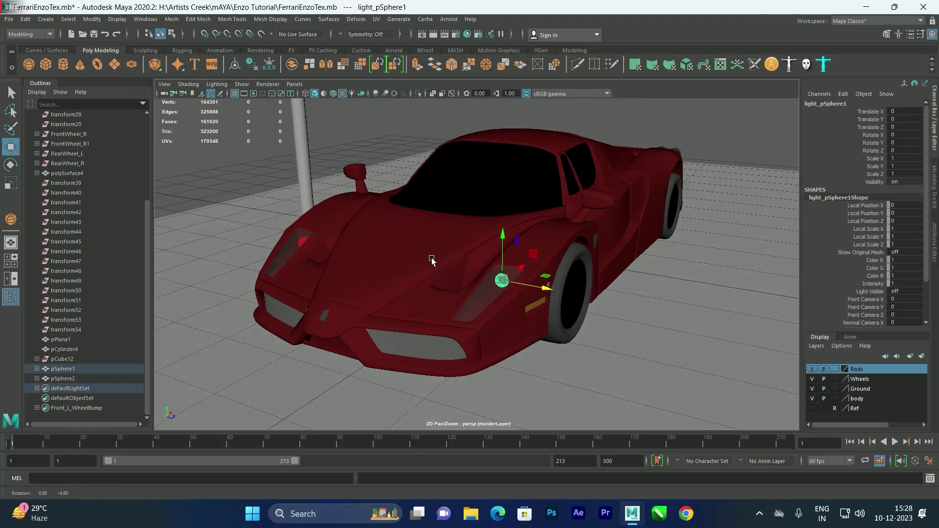
click(456, 34)
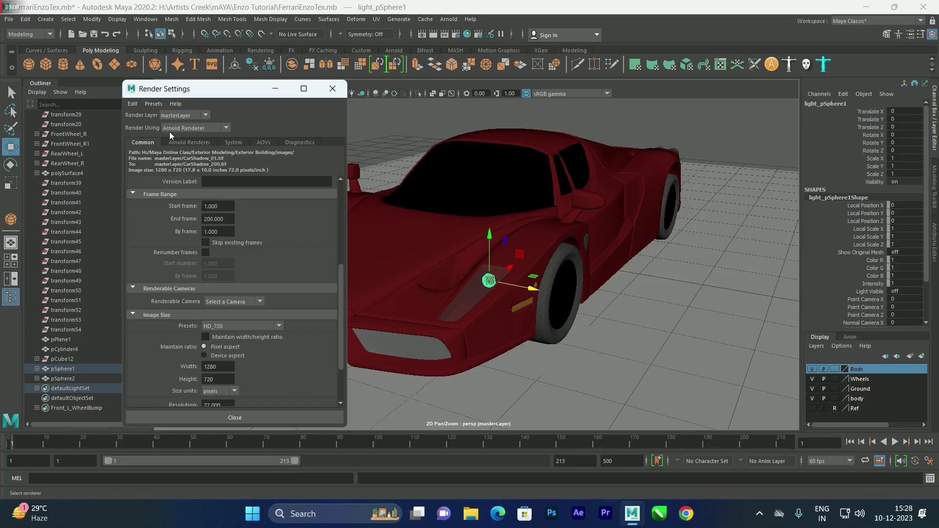
scroll(284, 328, down, 1)
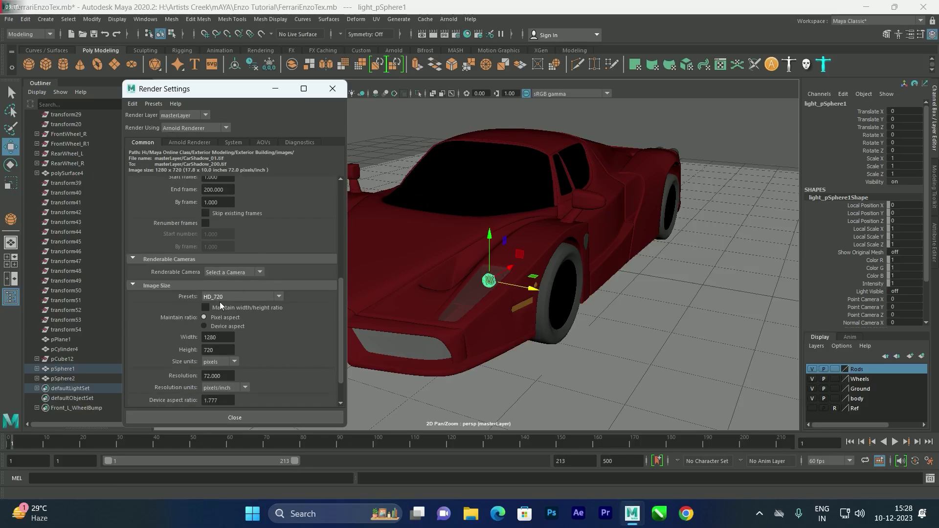
click(286, 95)
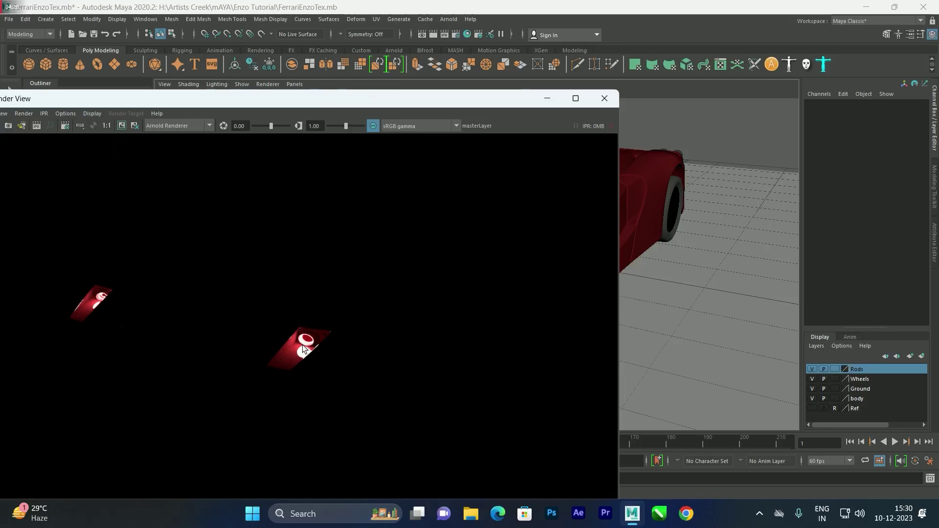
Step: Enable Light Visible on the first headlight mesh light, then select the second mesh light
click(605, 98)
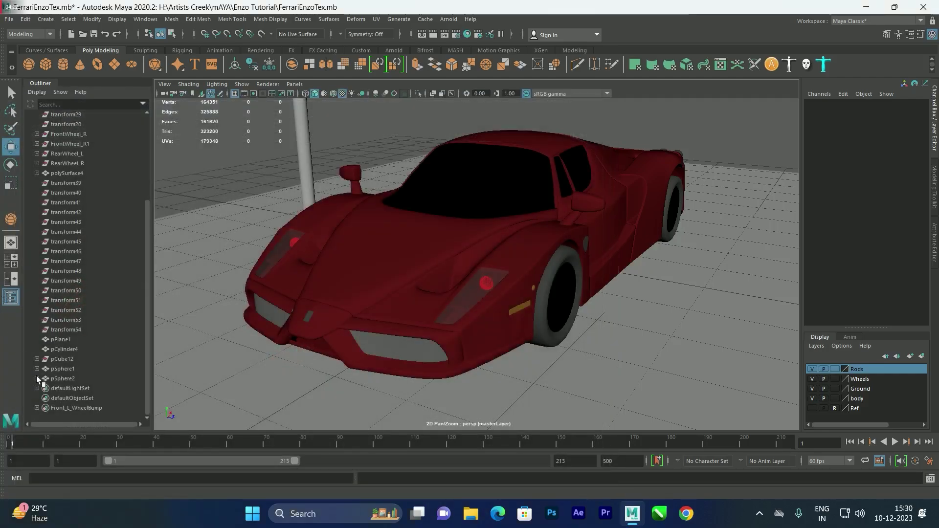
click(79, 370)
click(74, 379)
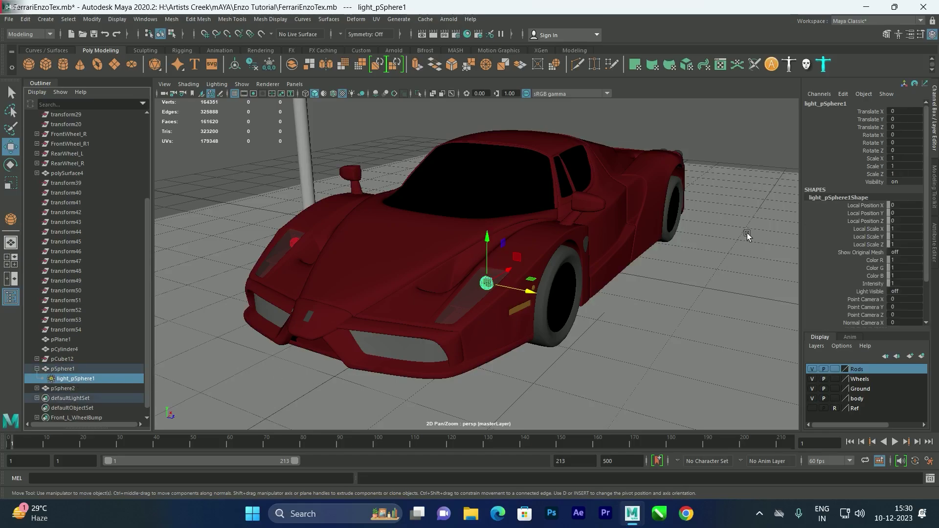
click(935, 252)
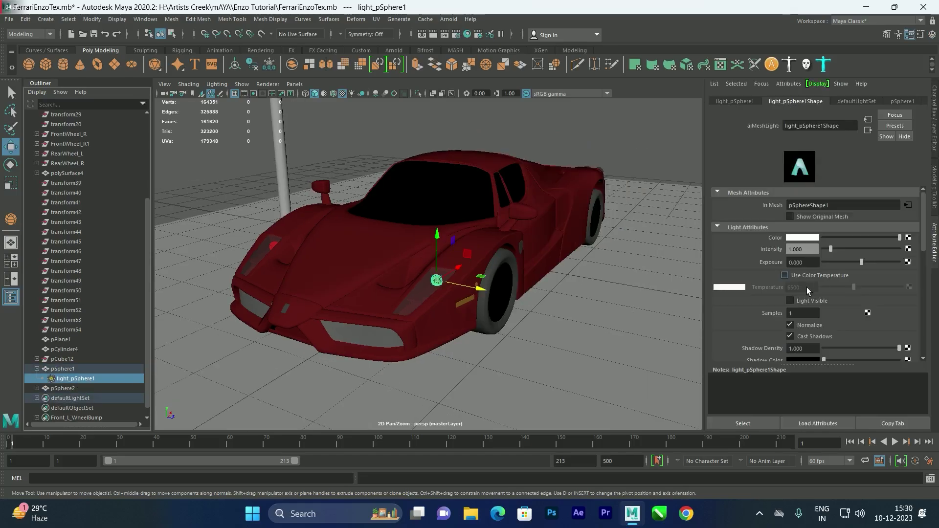
click(813, 301)
click(37, 388)
click(86, 399)
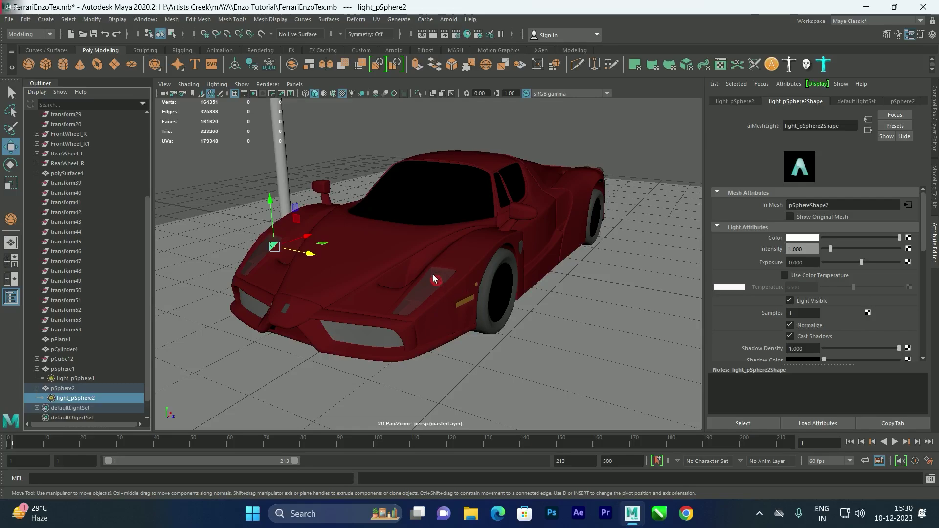
Step: Set light_pSphere2's Intensity to 5 and test-render the glowing headlights
click(433, 35)
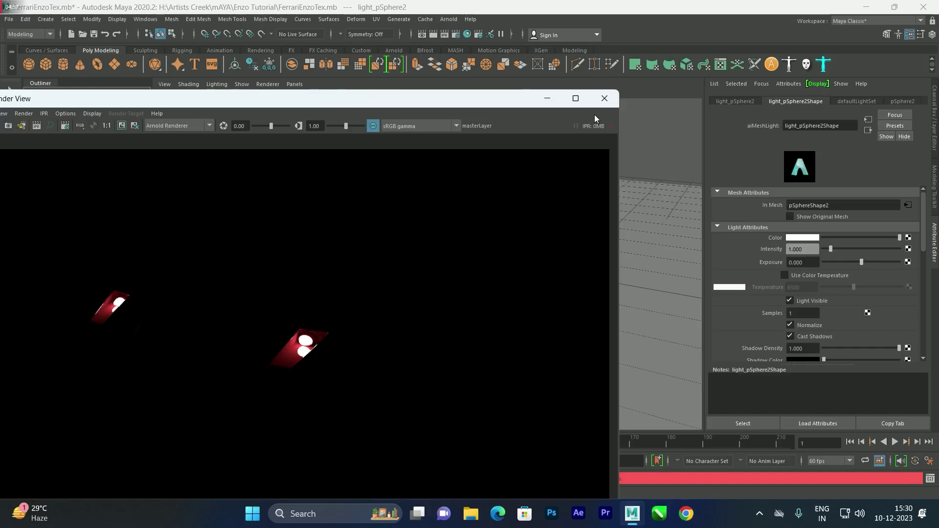
click(600, 104)
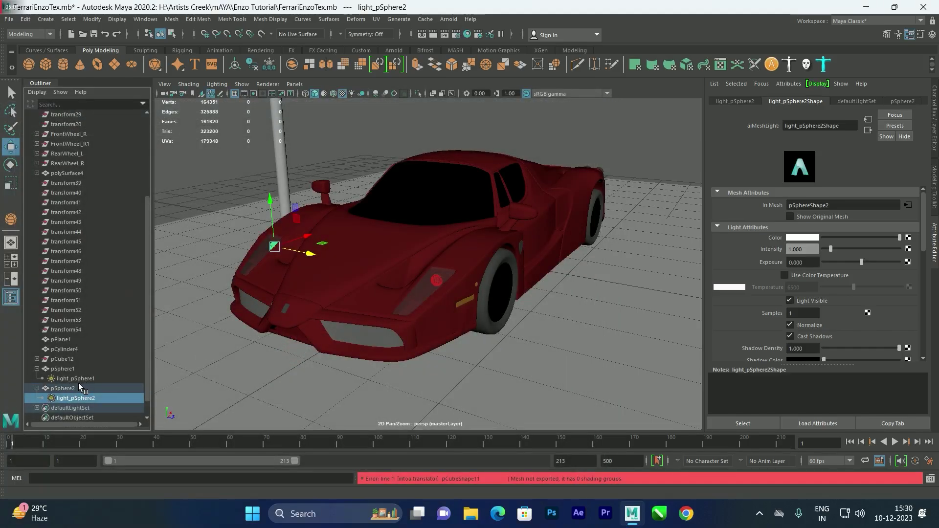
click(101, 378)
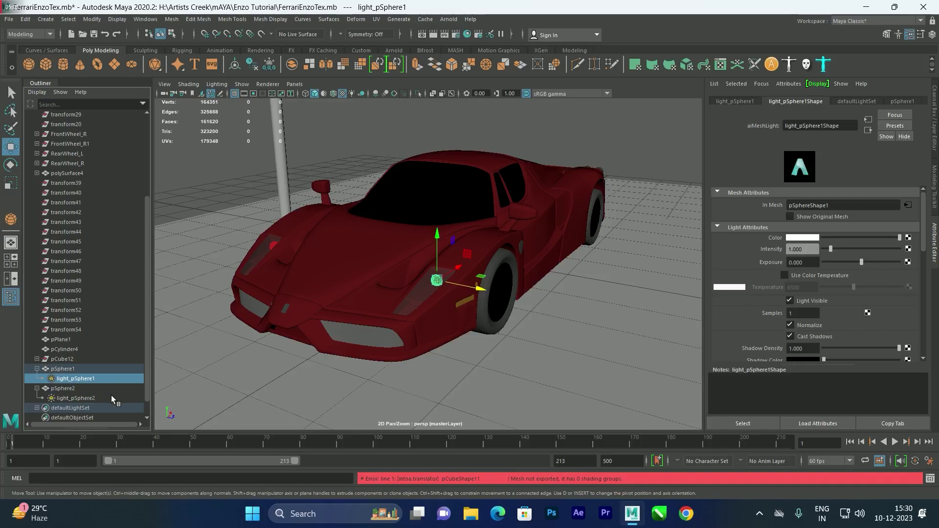
drag(806, 250, 781, 247)
click(76, 397)
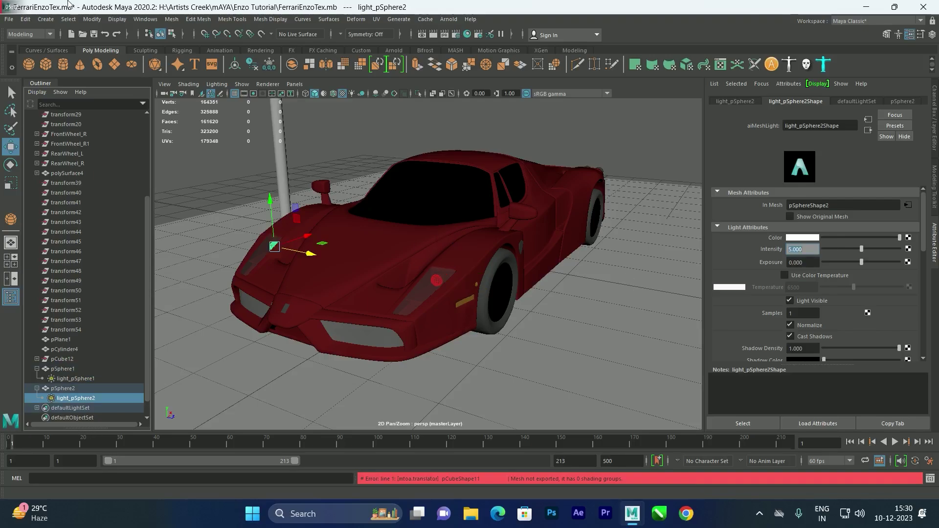
click(423, 35)
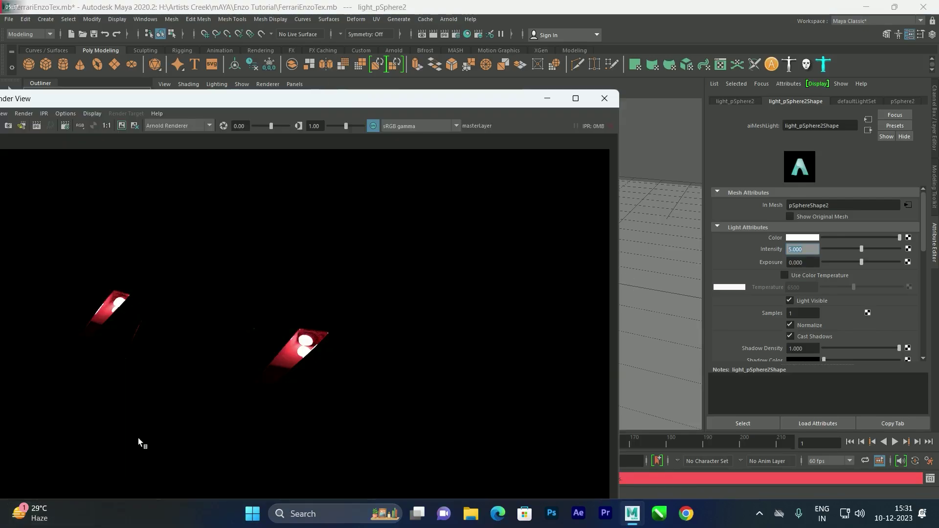
click(605, 98)
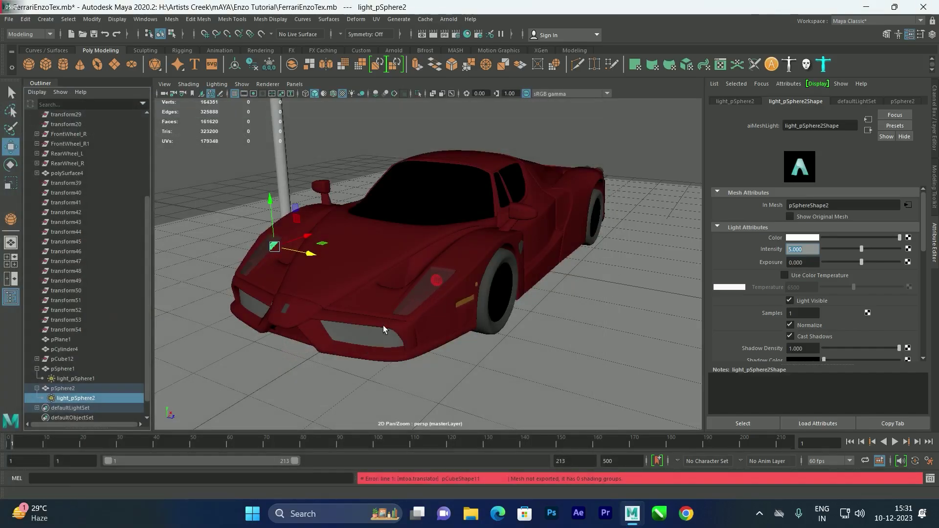
scroll(383, 325, down, 5)
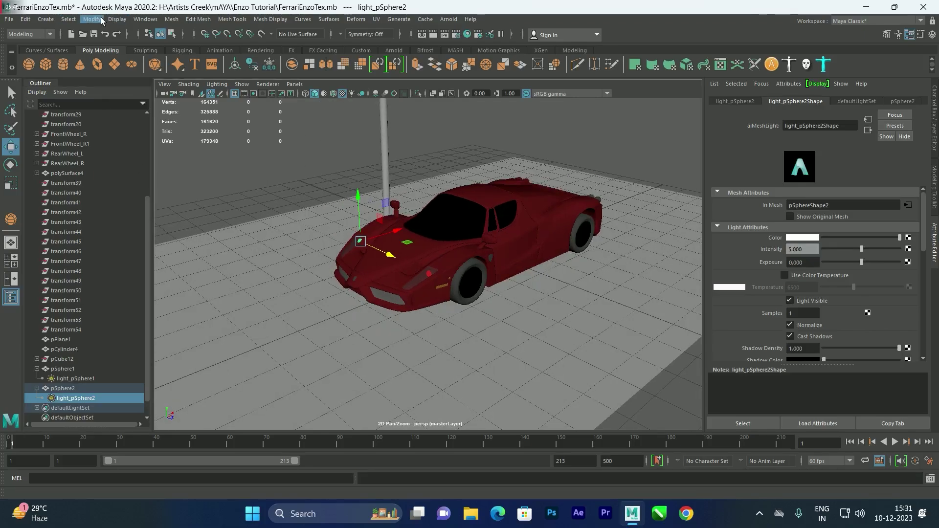
Step: Create a spot light and move it to the car's front headlight
click(46, 18)
mouse_move(135, 76)
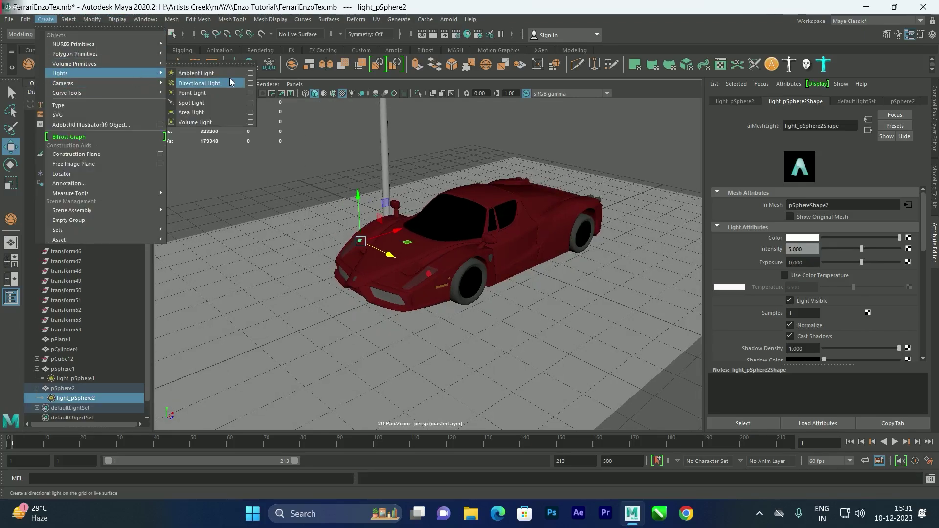
click(196, 103)
drag(512, 247, 388, 339)
key(e)
key(f)
key(ctrl+a)
alt+drag(416, 303, 477, 232)
key(w)
Step: Scale the spotlight's Z to 5.652 and rotate it Y 90 to aim straight ahead
key(r)
key(e)
alt+drag(477, 232, 336, 239)
alt+drag(320, 273, 327, 271)
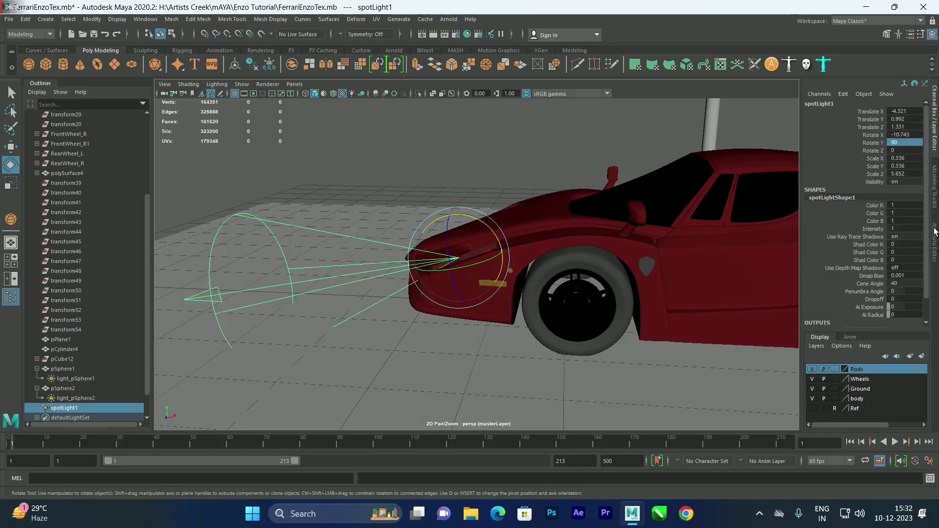
click(935, 231)
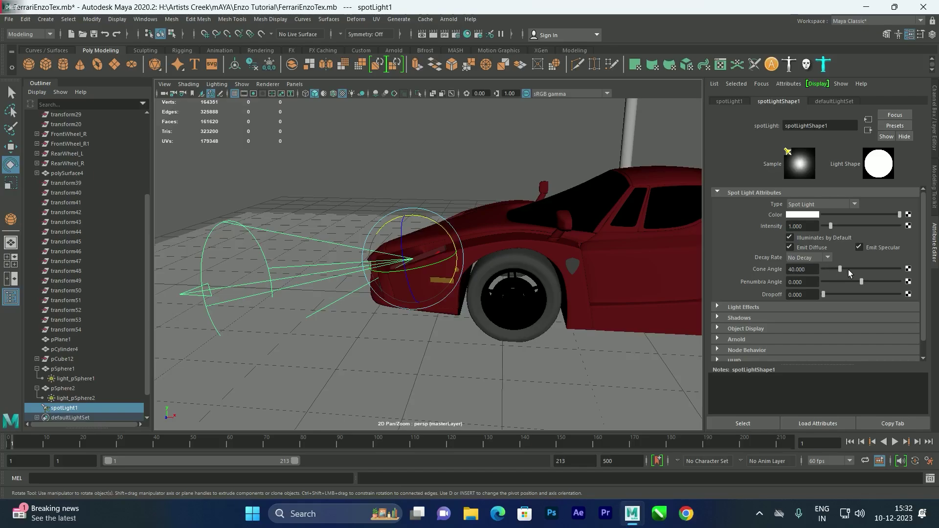
Step: Narrow the spotlight cone into a thin beam at the car's nose
drag(840, 269, 825, 269)
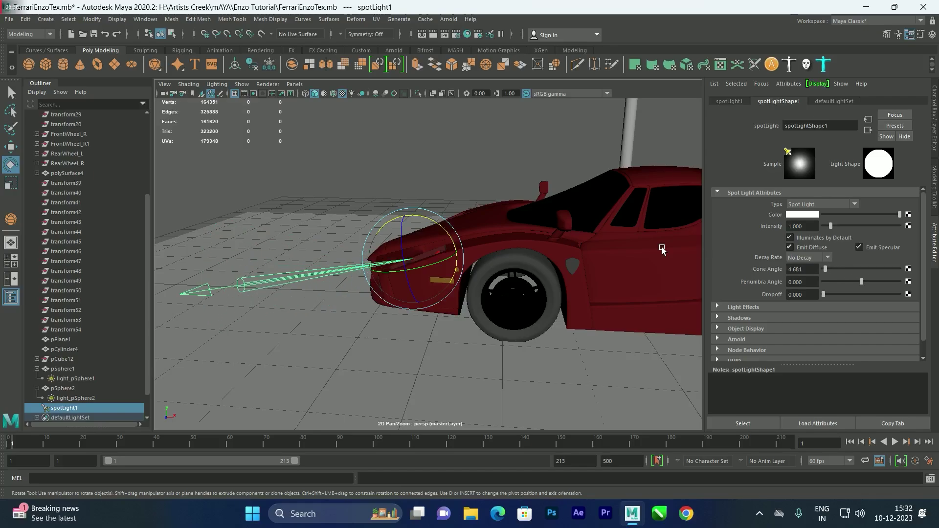
key(w)
alt+drag(663, 250, 504, 233)
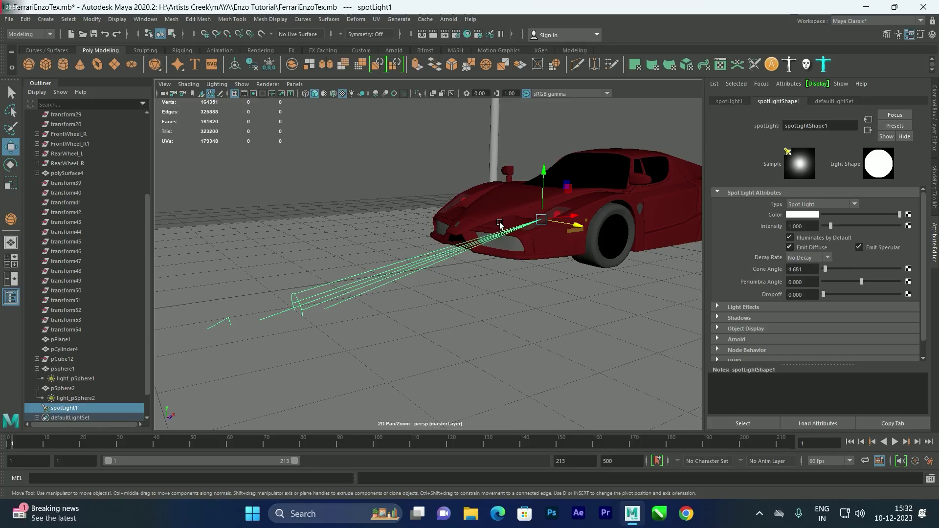
Step: Test-render the headlight beam, then close the dark render preview
click(435, 35)
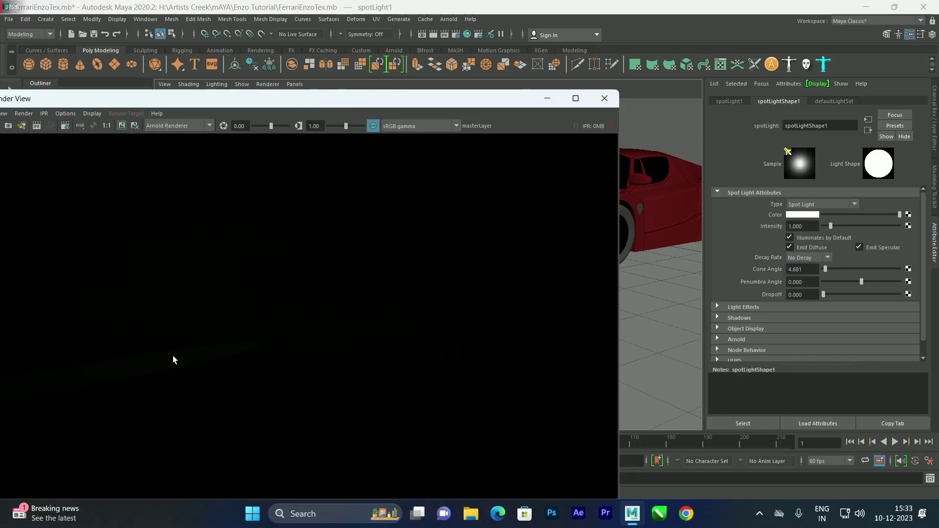
scroll(193, 351, down, 4)
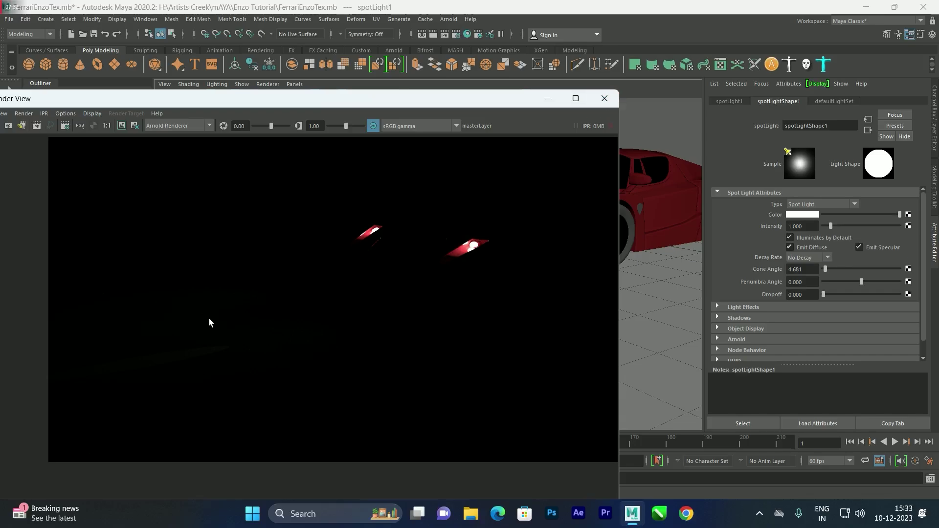
click(605, 99)
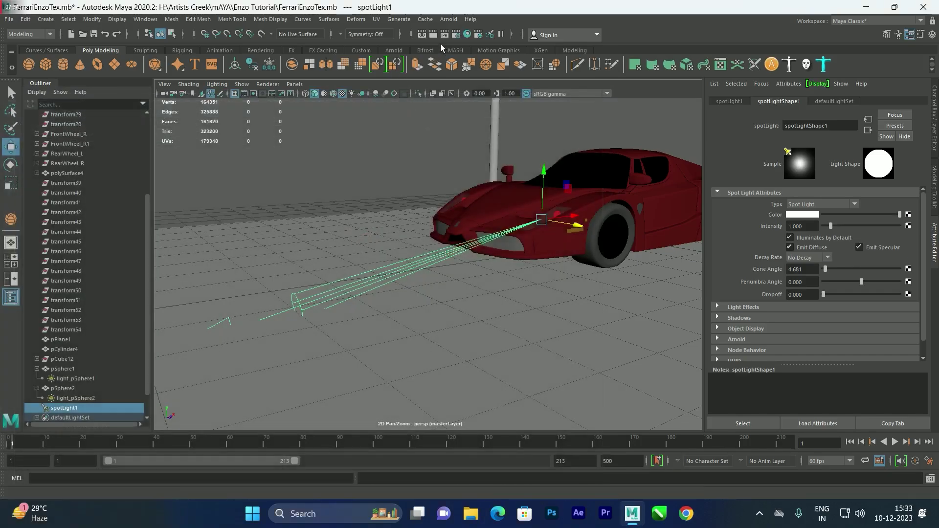
click(456, 36)
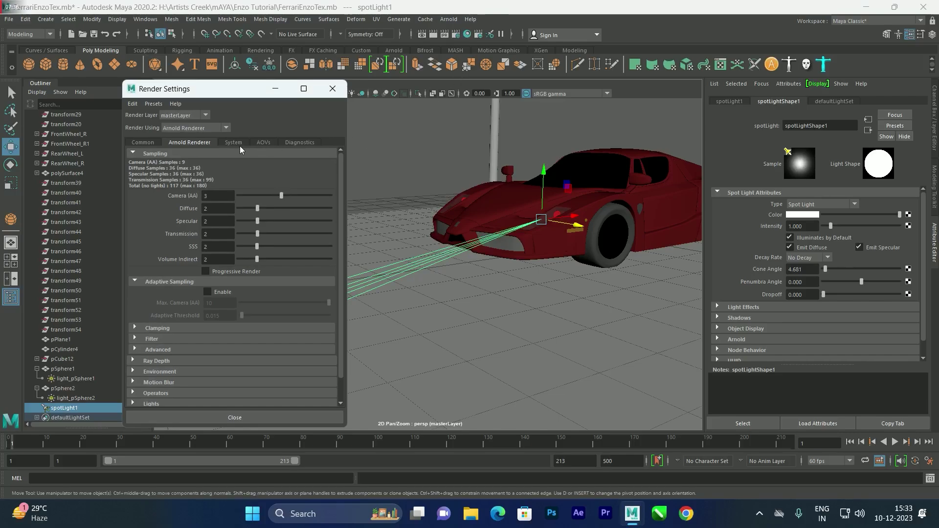
Step: Under Environment, create an aiAtmosphereVolume for the Arnold Atmosphere slot
scroll(169, 359, down, 2)
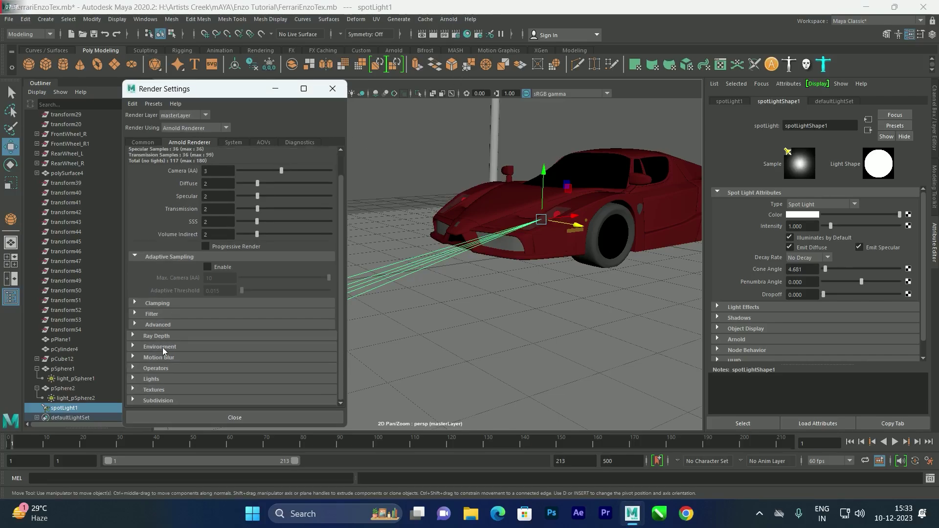
click(134, 346)
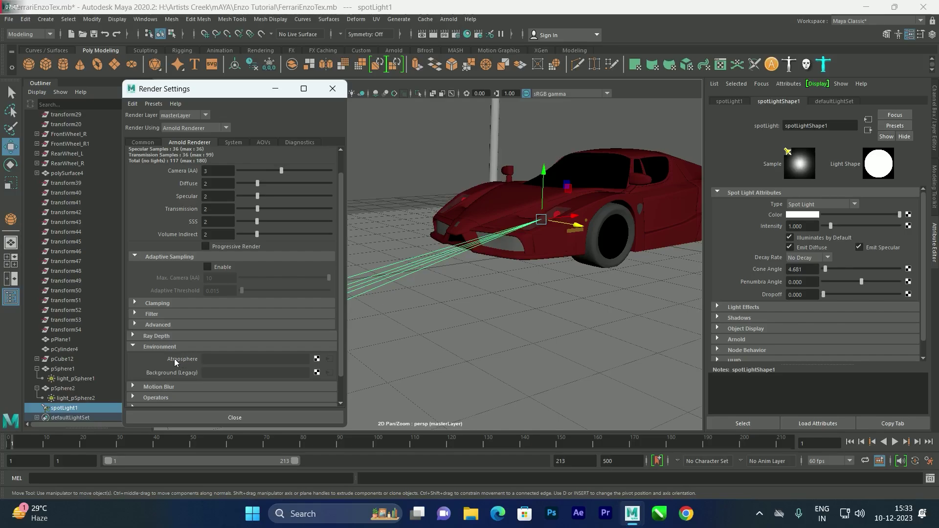
click(318, 359)
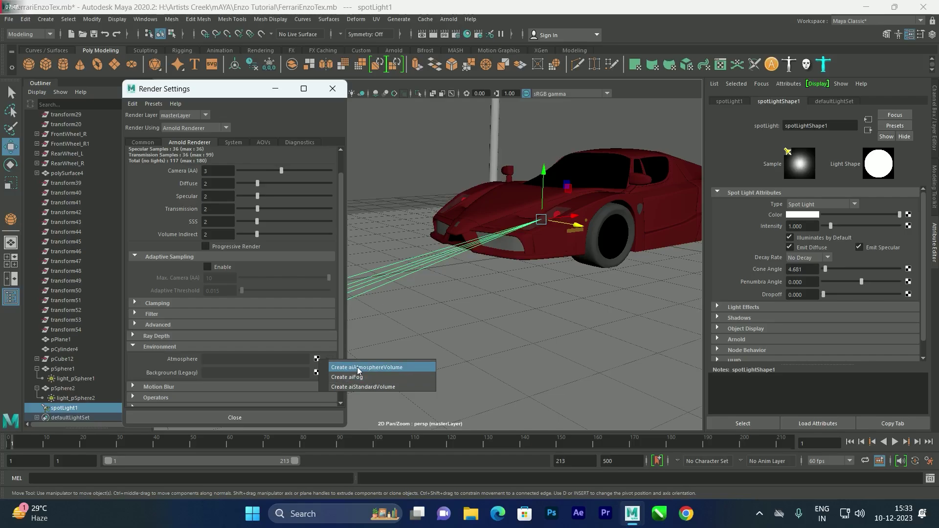
click(374, 368)
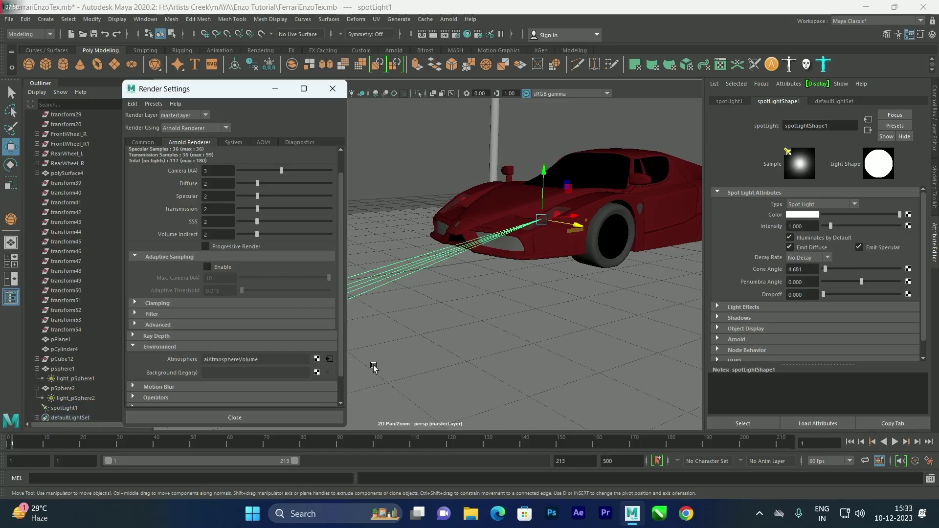
click(276, 89)
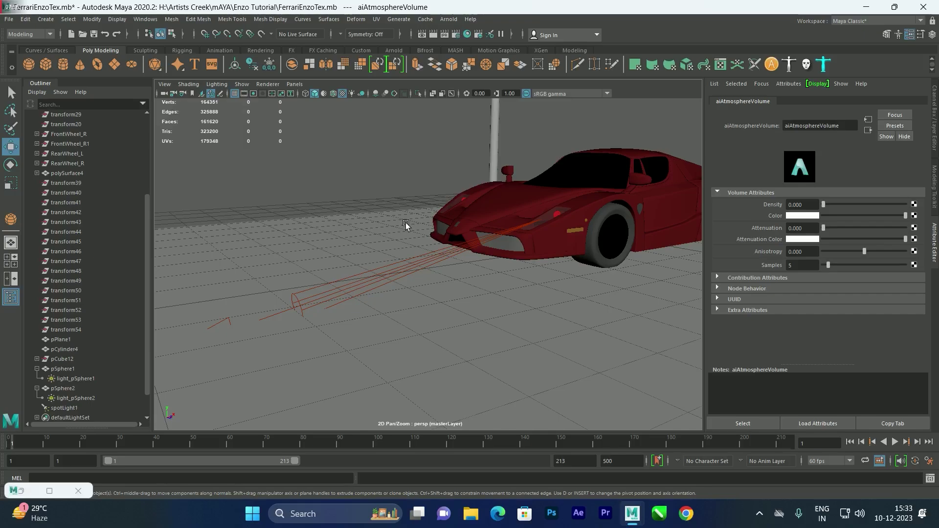
Step: Render the current frame, see no fog yet, and return to Render Settings
click(434, 34)
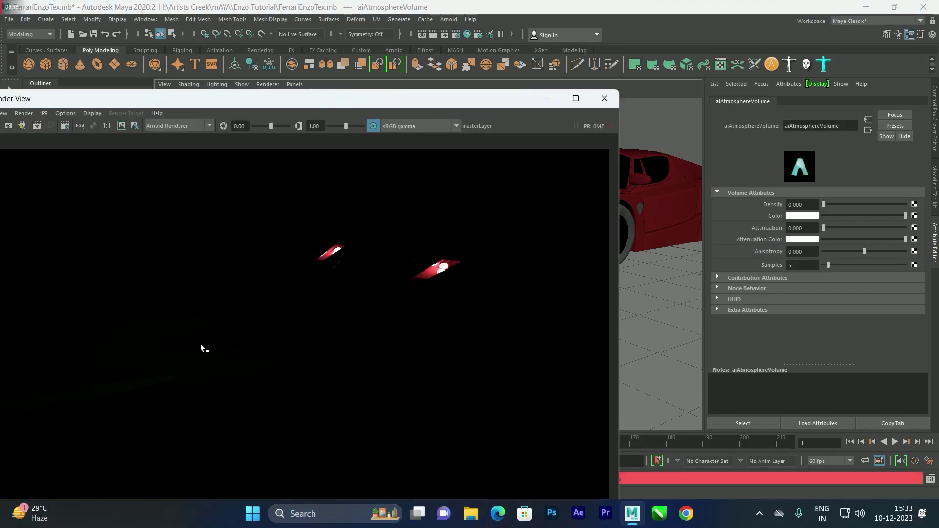
click(606, 104)
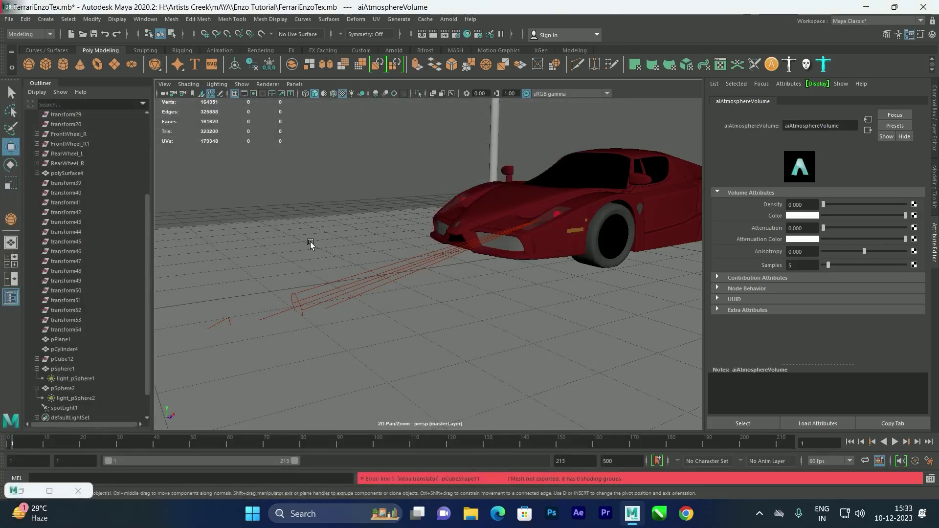
click(456, 34)
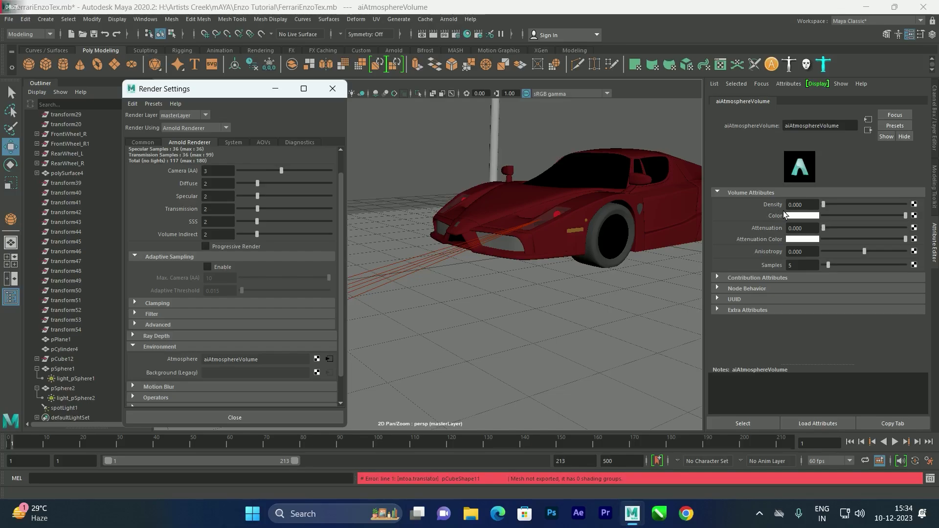
Step: Set the aiAtmosphereVolume Density to 0.5 and render the fog-filled frame
click(810, 205)
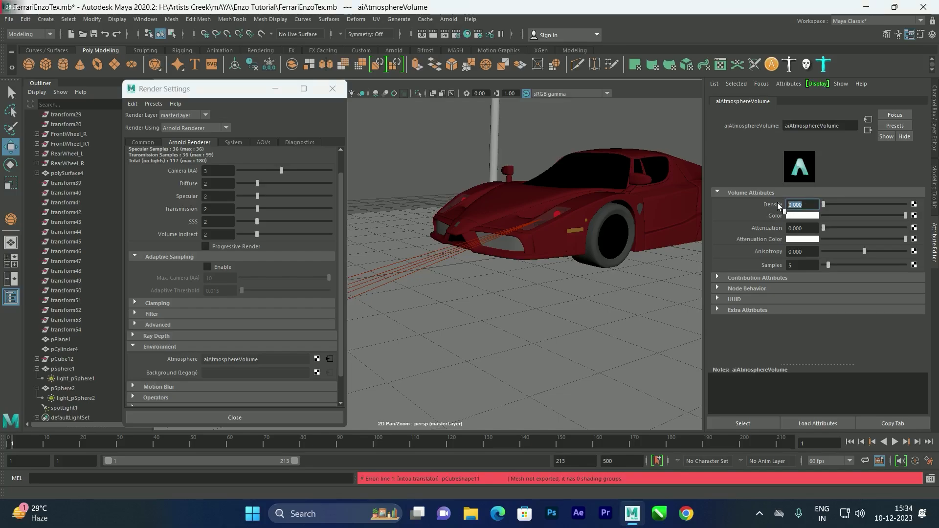
text(1)
key(Return)
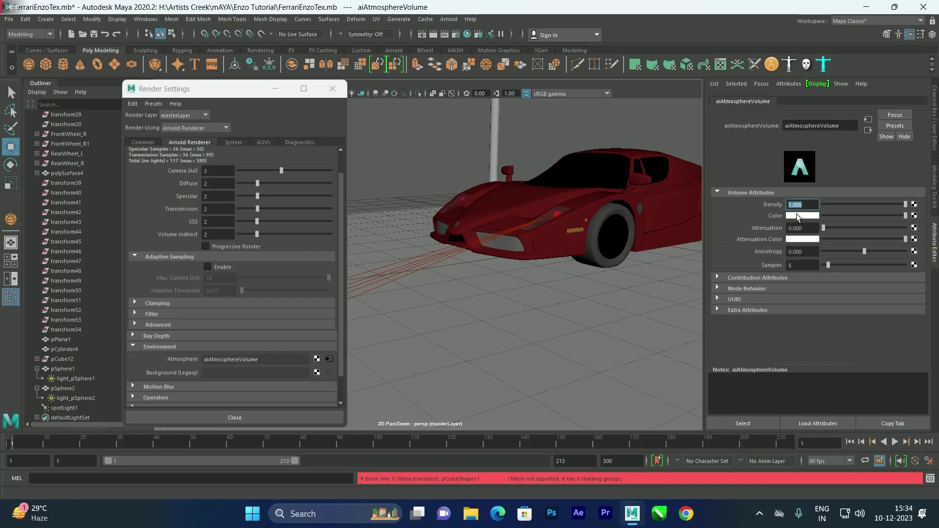
text(0.5)
key(Return)
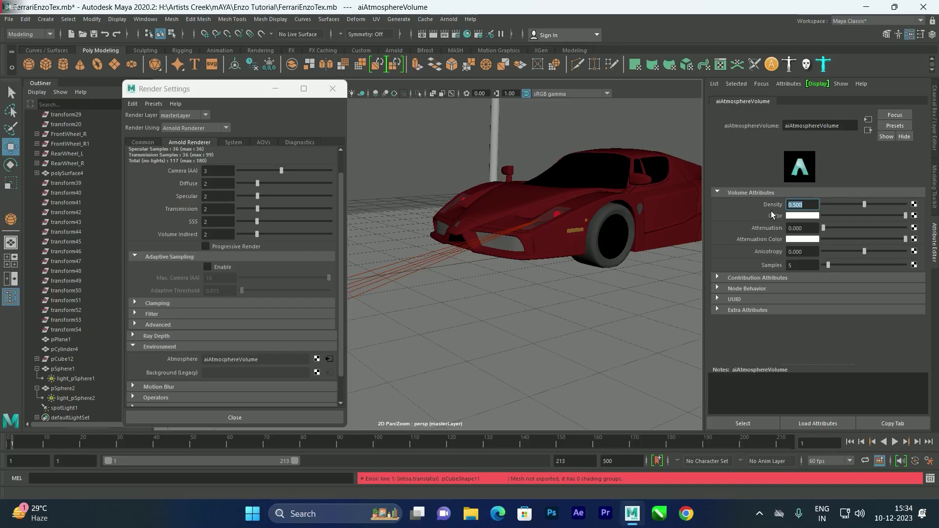
click(275, 89)
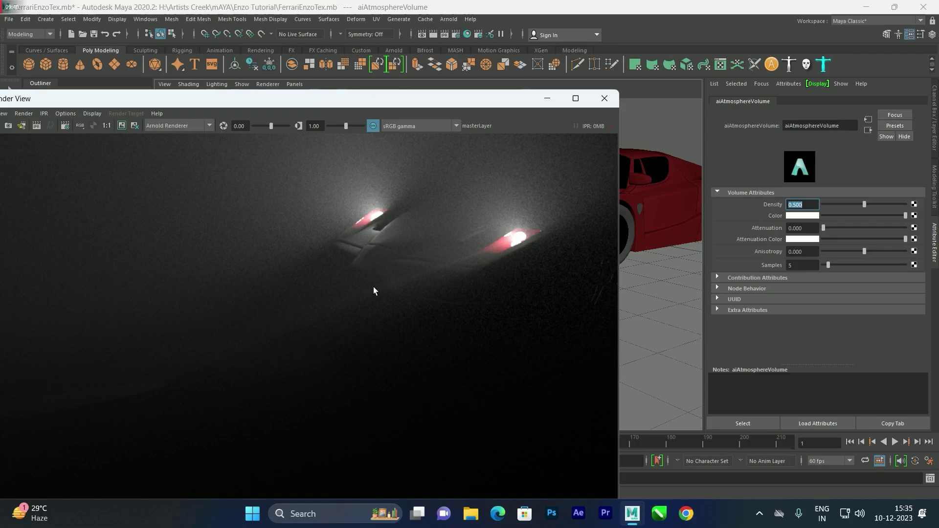
scroll(374, 290, down, 1)
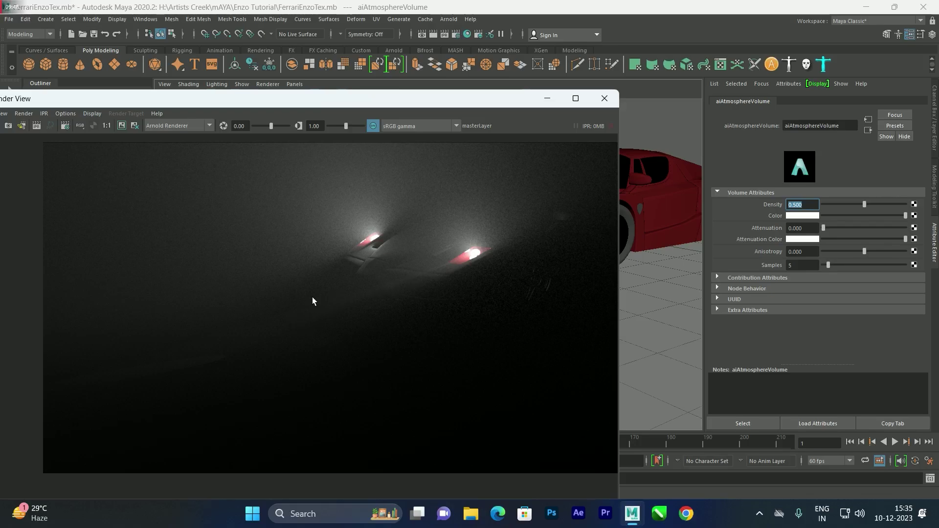
Step: Set spotLight1's Intensity to 5
click(550, 103)
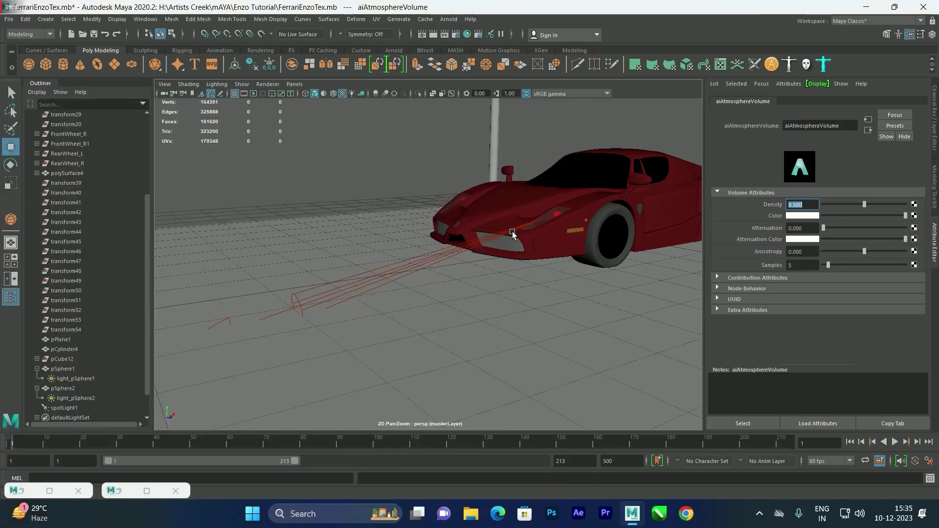
click(464, 249)
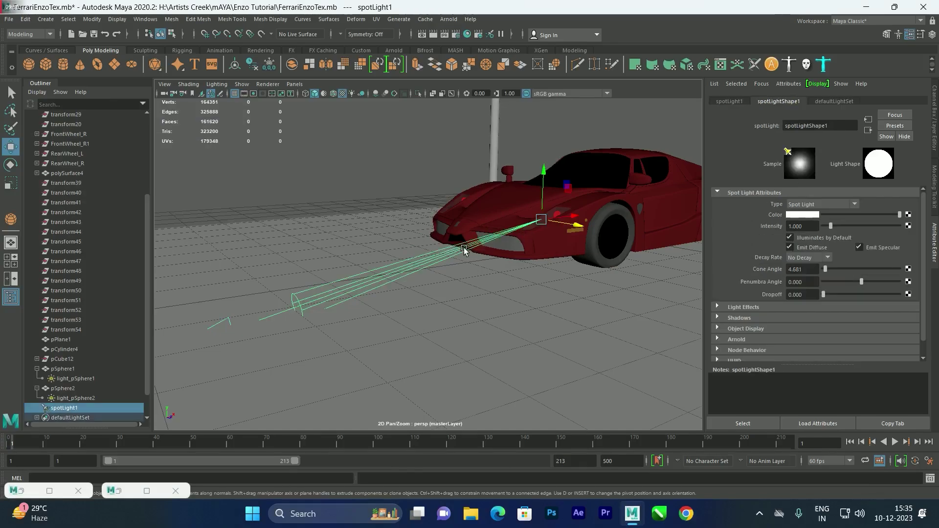
click(810, 227)
text(5)
key(Return)
Step: Set Intensity 2 on both mesh lights, light_pSphere2 and light_pSphere1
scroll(92, 342, down, 1)
click(94, 368)
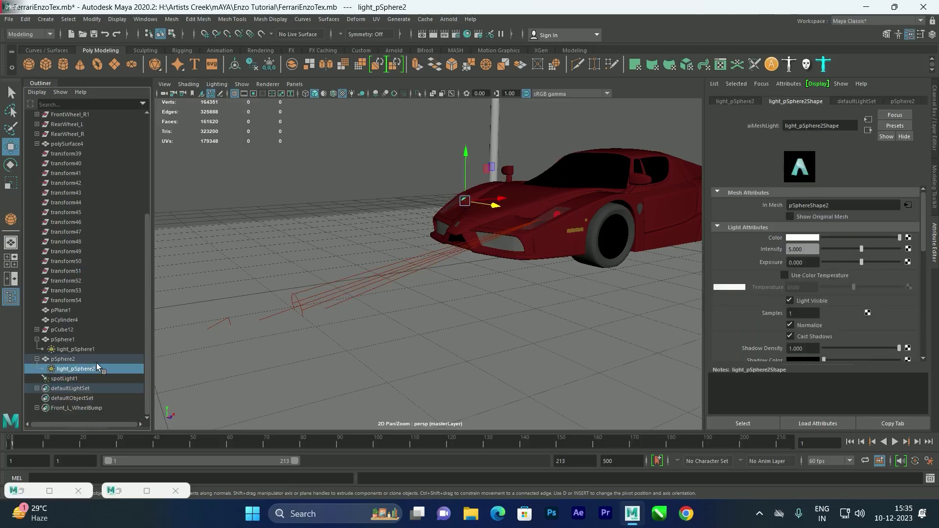
double_click(813, 249)
text(2)
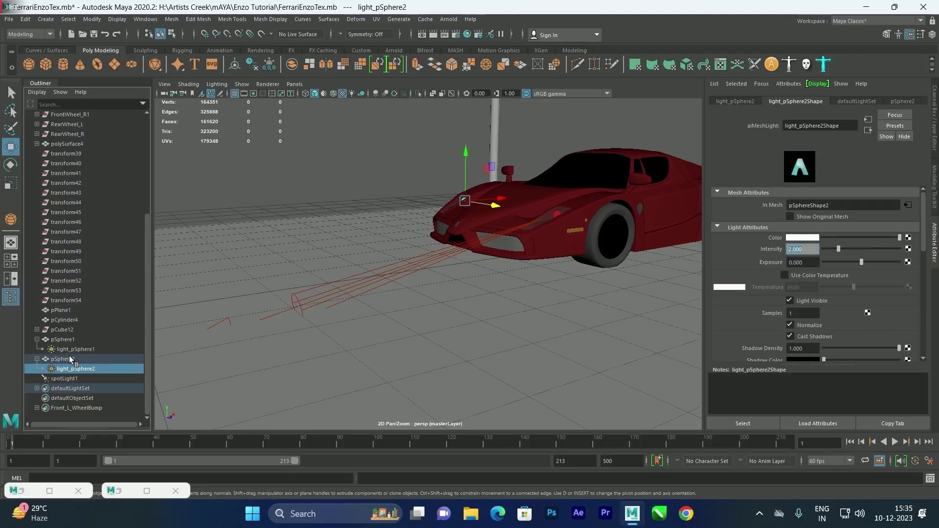
click(74, 349)
double_click(802, 249)
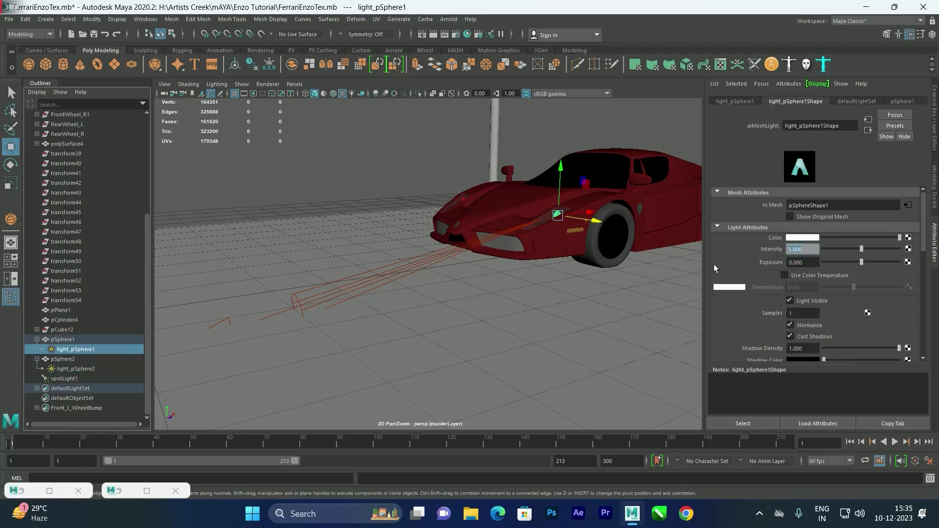
text(2)
key(Return)
click(419, 266)
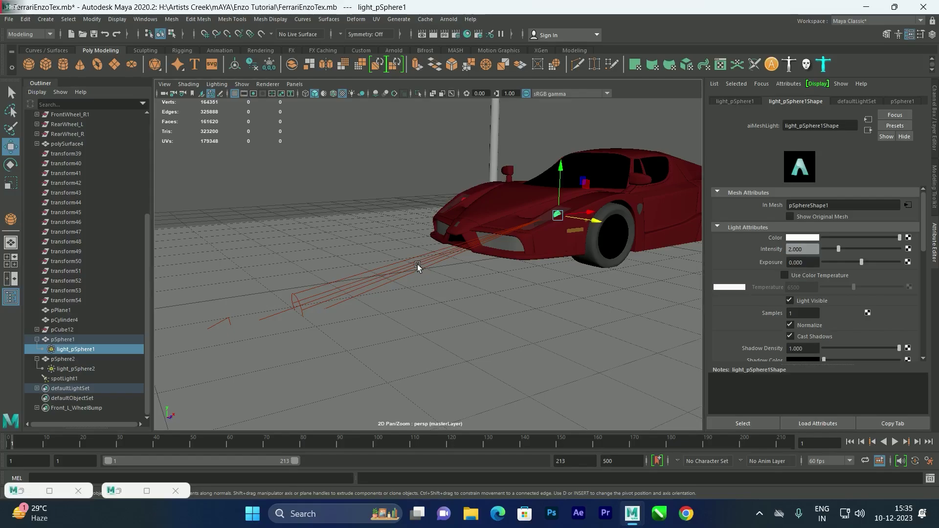
mouse_move(419, 267)
alt+mouse_down()
mouse_move(466, 254)
mouse_move(494, 220)
mouse_move(523, 212)
mouse_move(420, 217)
alt+mouse_up()
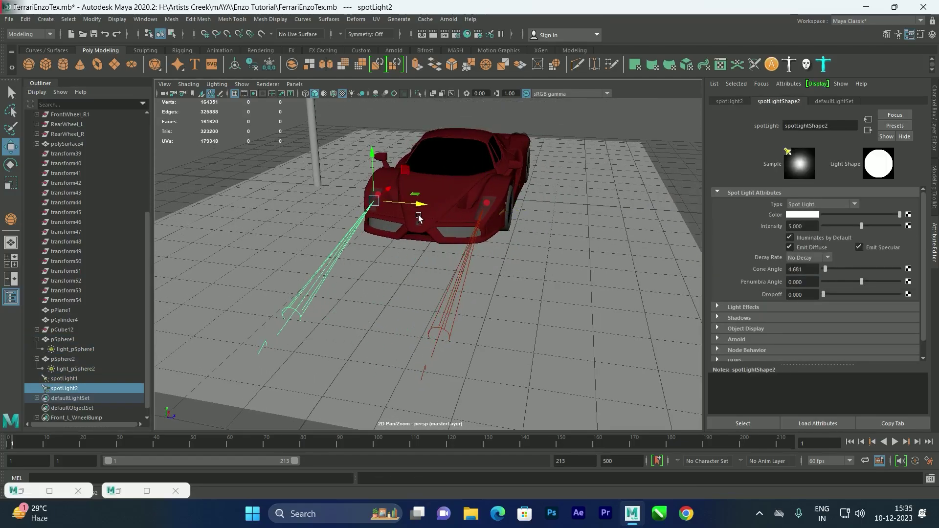
Step: In the maximized side view, nudge spotLight2 along Z into line with the other headlight
key(space)
key(space)
key(space)
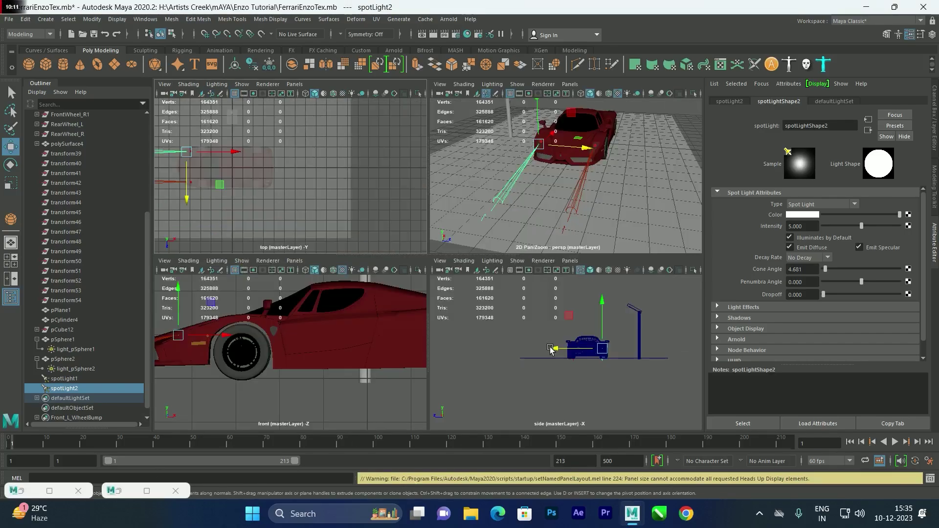
key(space)
key(f)
scroll(391, 294, down, 3)
scroll(343, 274, up, 2)
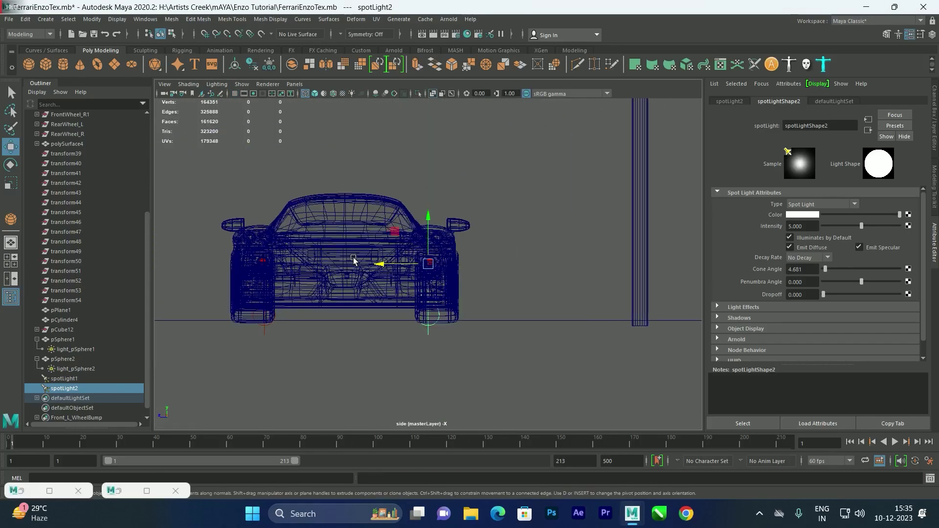
drag(384, 266, 384, 262)
key(space)
key(space)
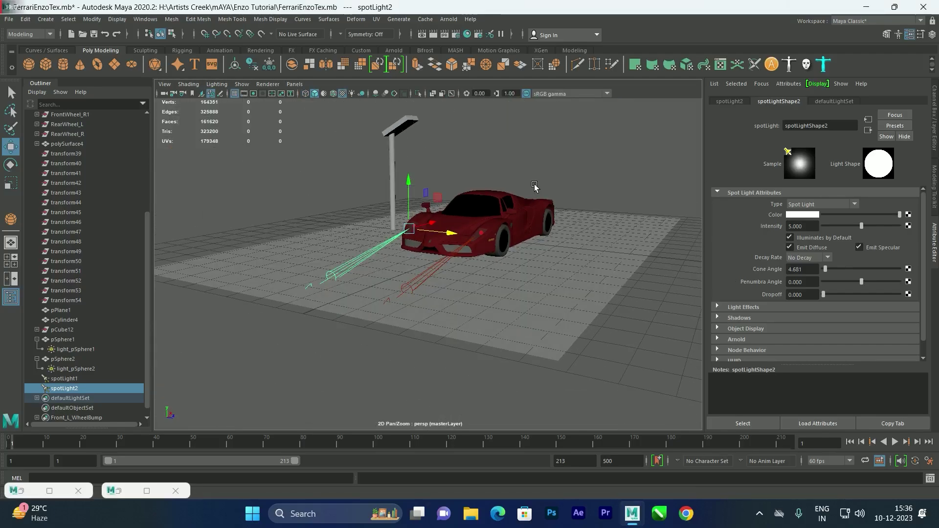
scroll(482, 203, up, 4)
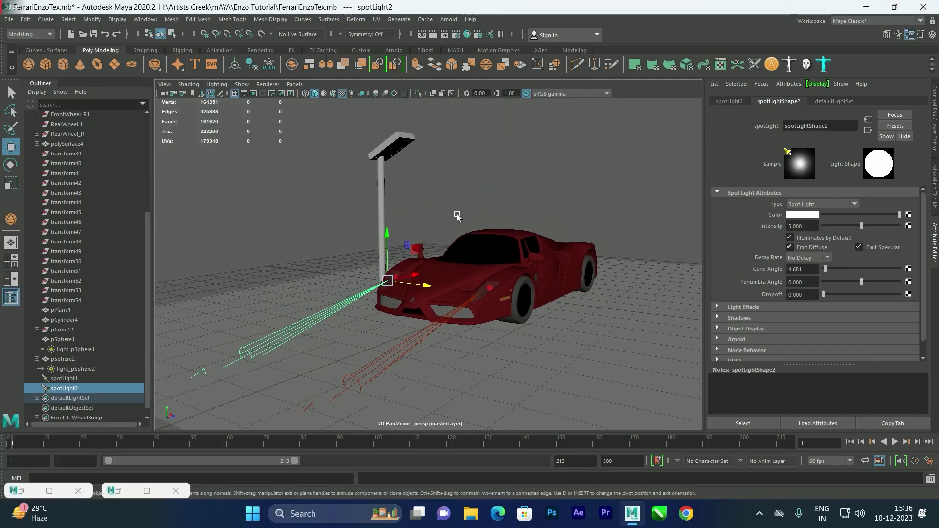
Step: Make the street lamp head an Arnold mesh light with Light Visible enabled
click(397, 153)
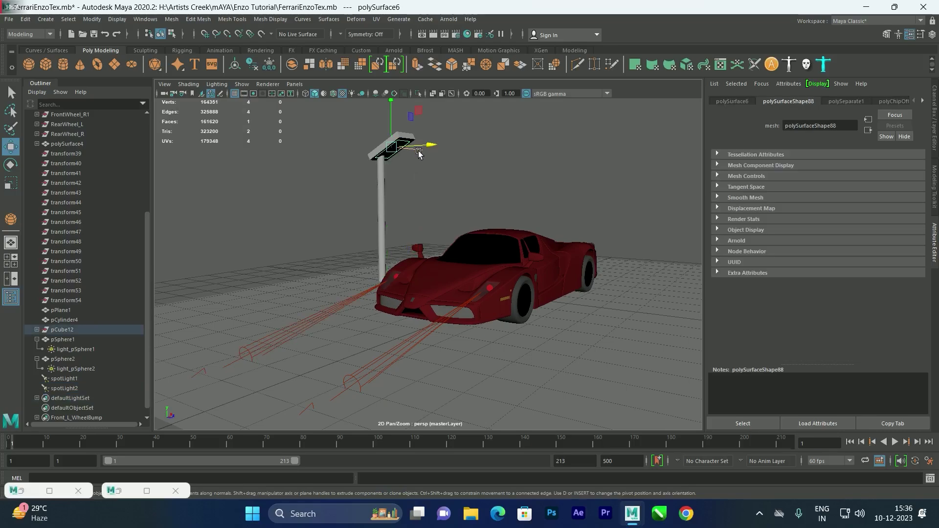
scroll(433, 189, up, 3)
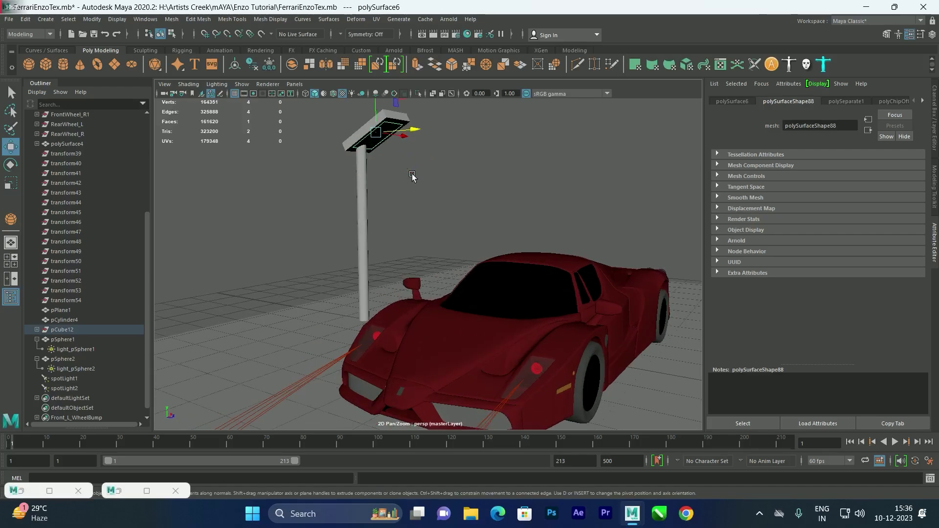
scroll(430, 216, up, 2)
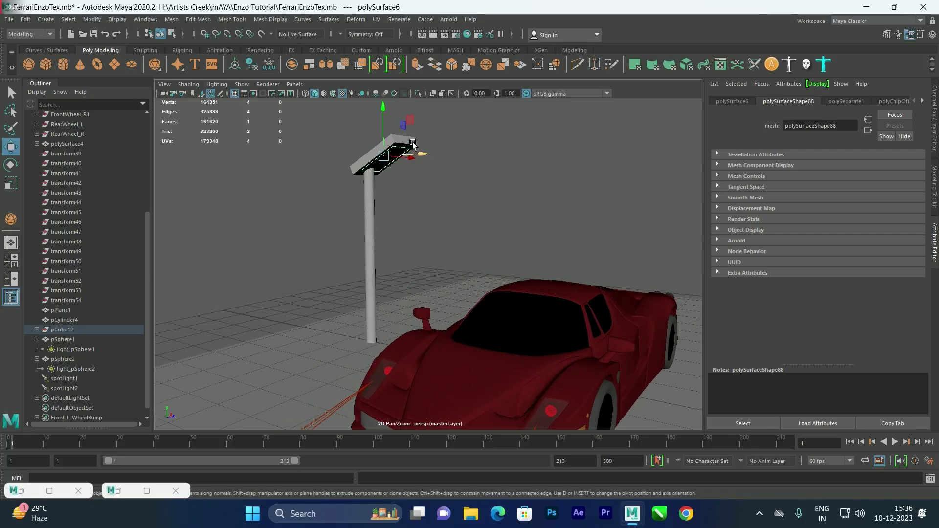
click(447, 20)
mouse_move(486, 69)
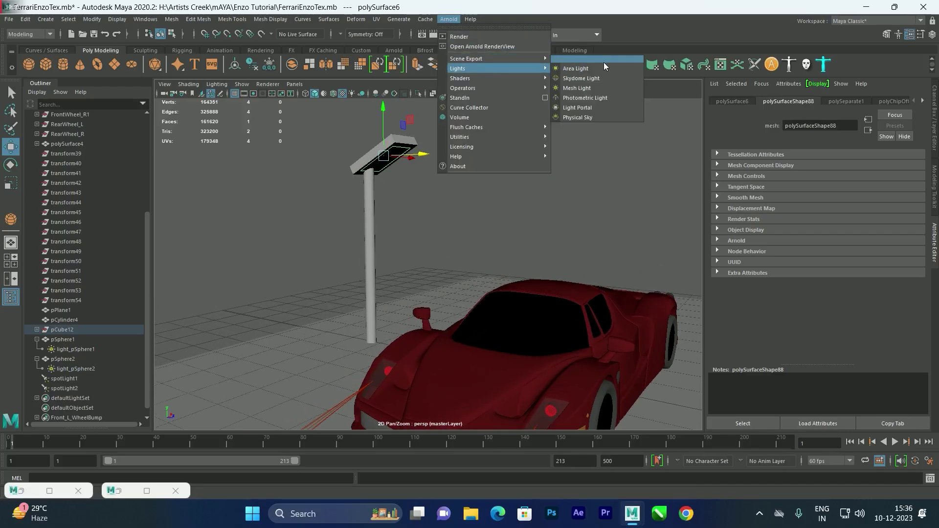
click(590, 89)
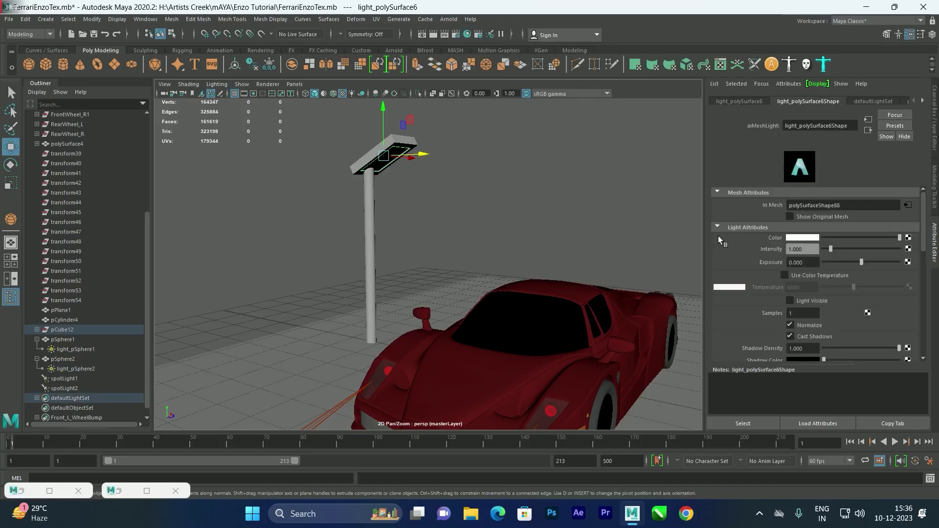
click(811, 301)
Step: Inspect the foggy render of the Ferrari and street lamp up close, then minimize Render View
scroll(484, 221, up, 3)
alt+drag(480, 222, 425, 177)
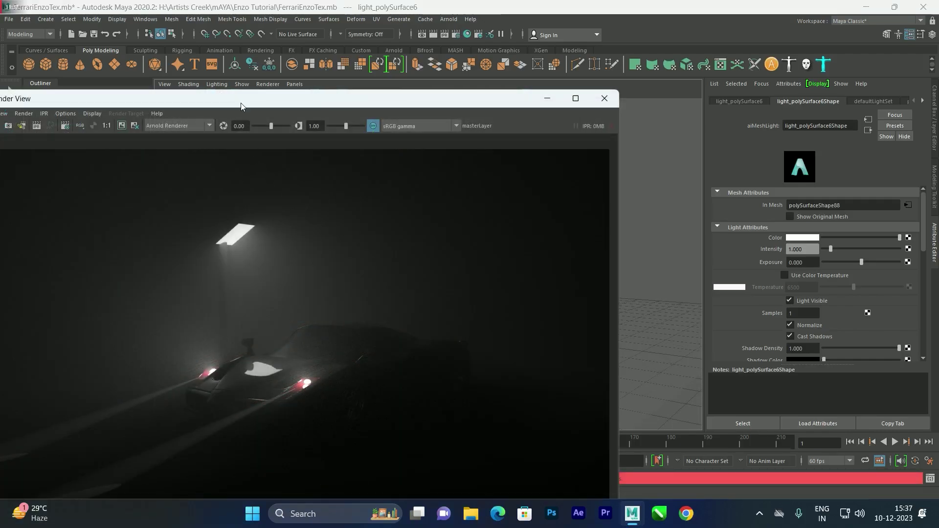
drag(241, 106, 291, 82)
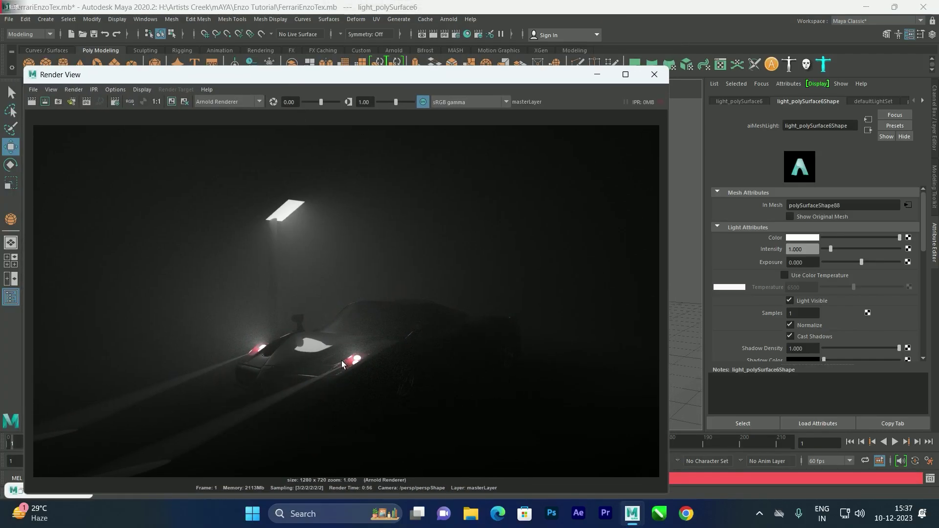
scroll(377, 374, up, 4)
scroll(330, 347, down, 3)
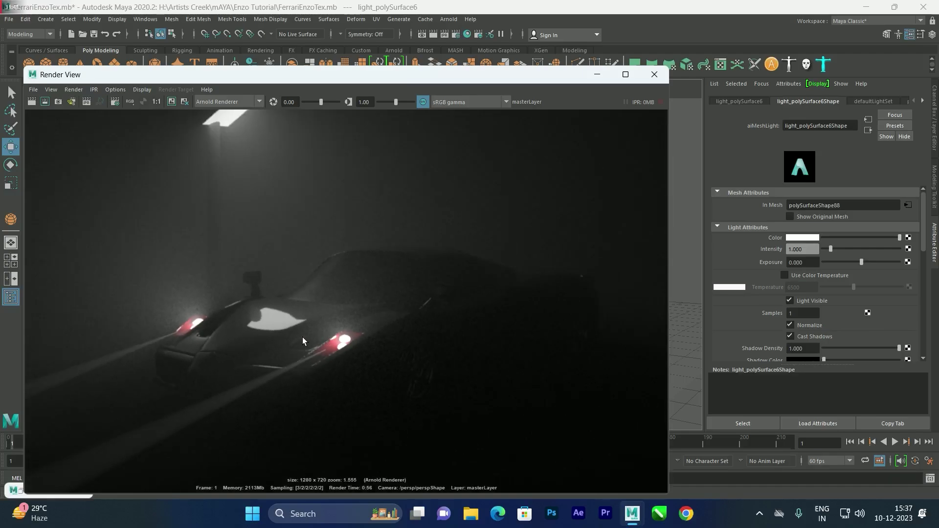
scroll(302, 337, up, 1)
scroll(284, 234, up, 1)
scroll(281, 237, down, 2)
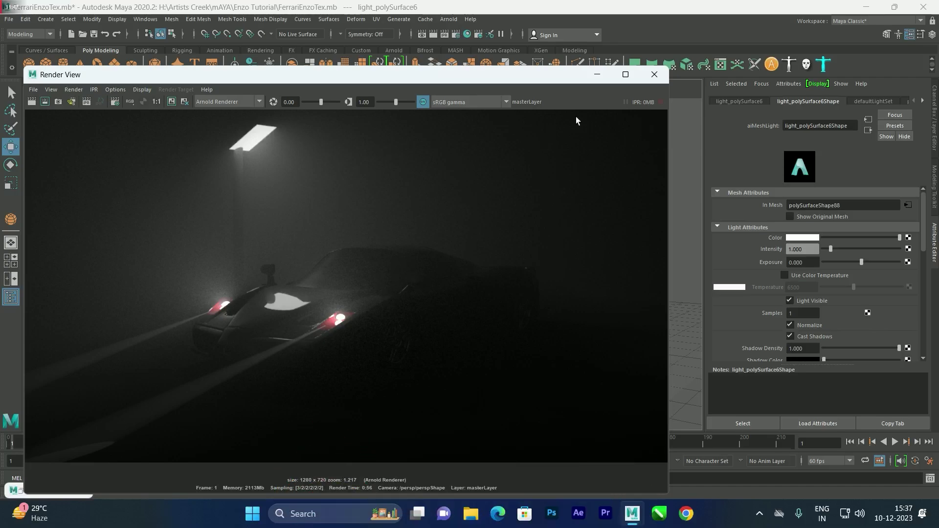
click(597, 74)
Step: Create a new Arnold area light from the Arnold lights menu
scroll(435, 257, up, 4)
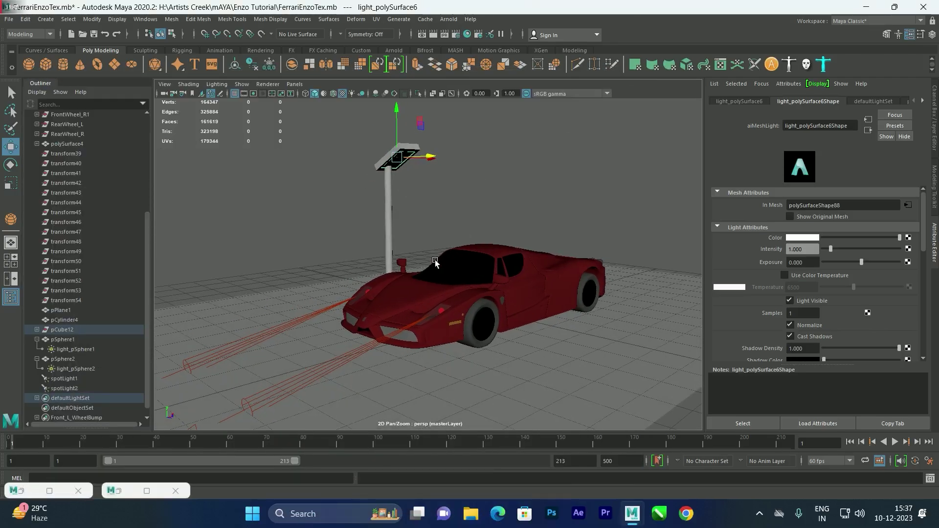
scroll(436, 253, up, 3)
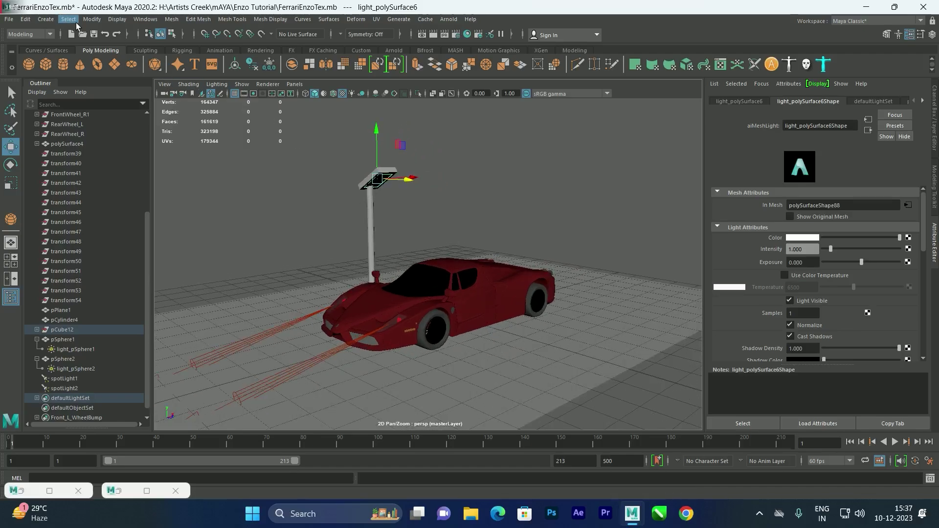
click(448, 19)
mouse_move(509, 69)
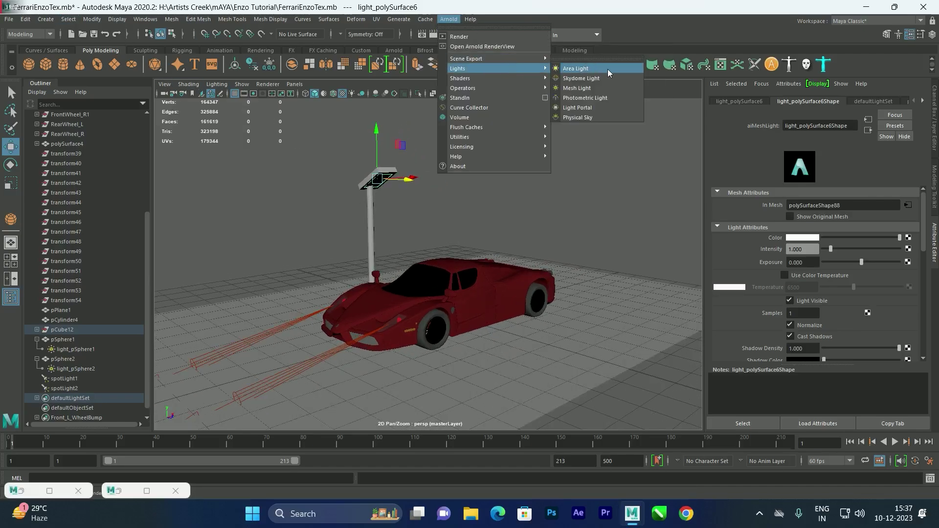
click(576, 69)
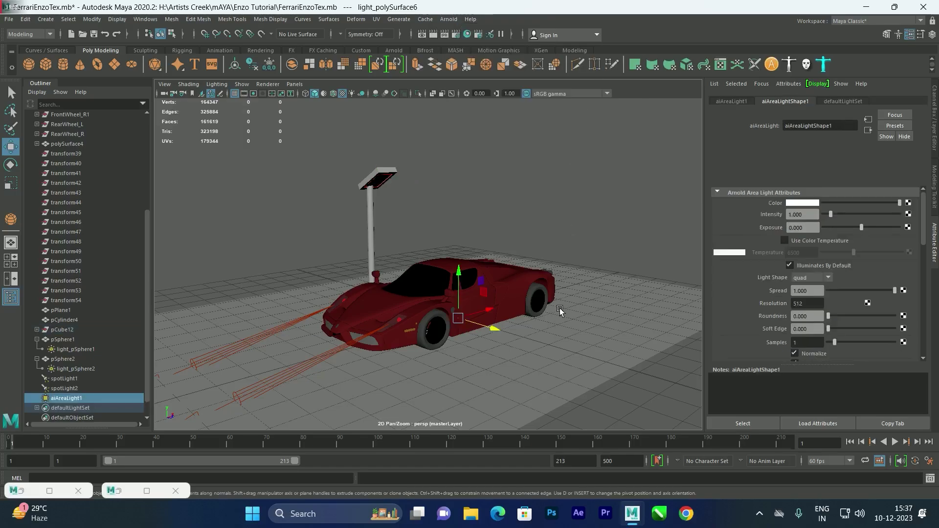
Step: Frame aiAreaLight1 and adjust its placement above the Ferrari
key(e)
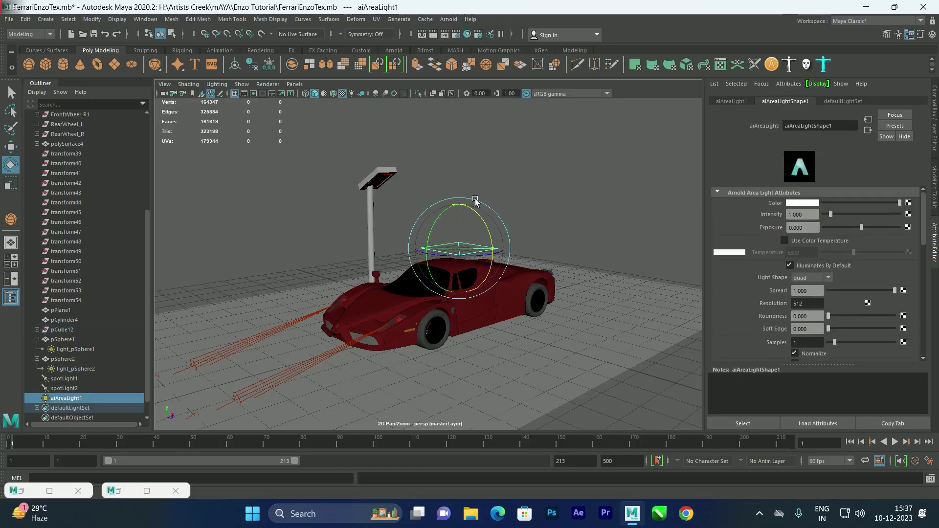
key(f)
key(w)
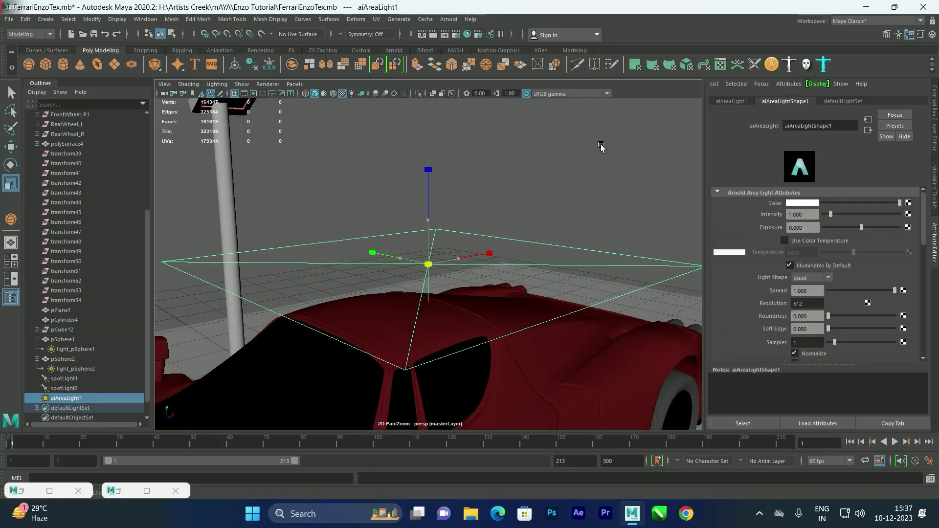
scroll(437, 280, down, 3)
scroll(437, 280, down, 3)
alt+drag(437, 280, 470, 250)
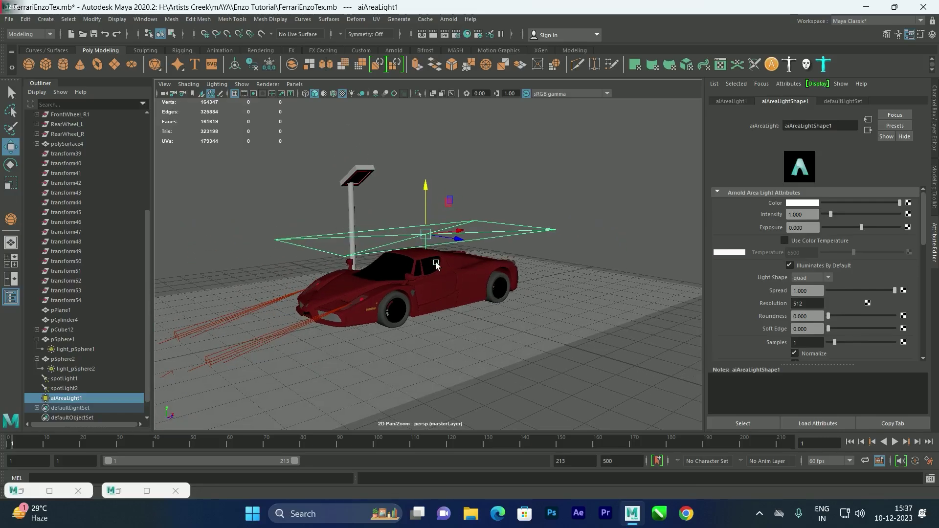
scroll(471, 250, up, 3)
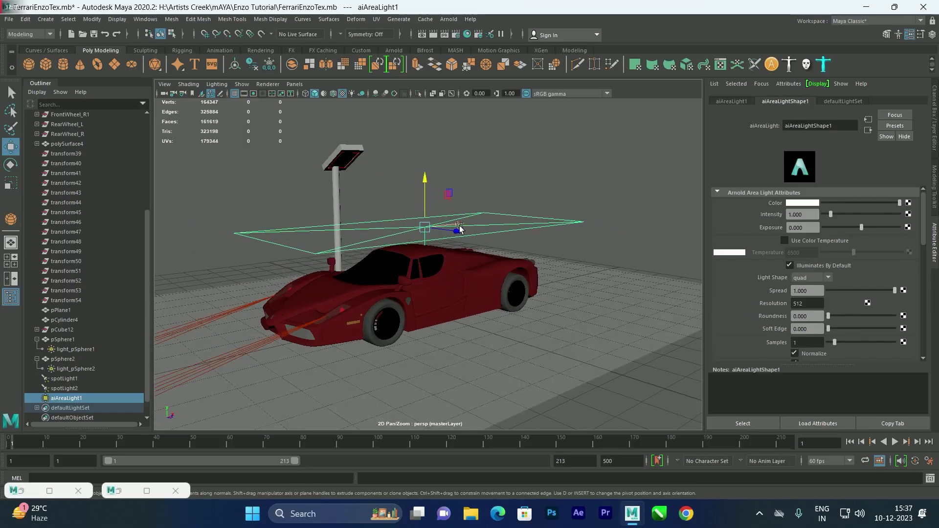
alt+drag(448, 232, 454, 240)
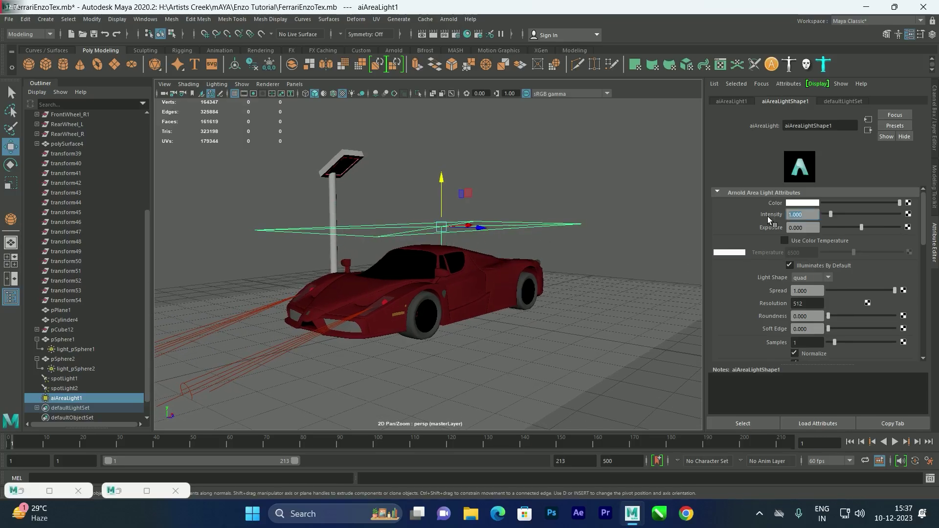
Step: Set aiAreaLight1's intensity to 2, review the foggy test render, then close Render View
text(2)
key(Return)
alt+drag(347, 242, 370, 194)
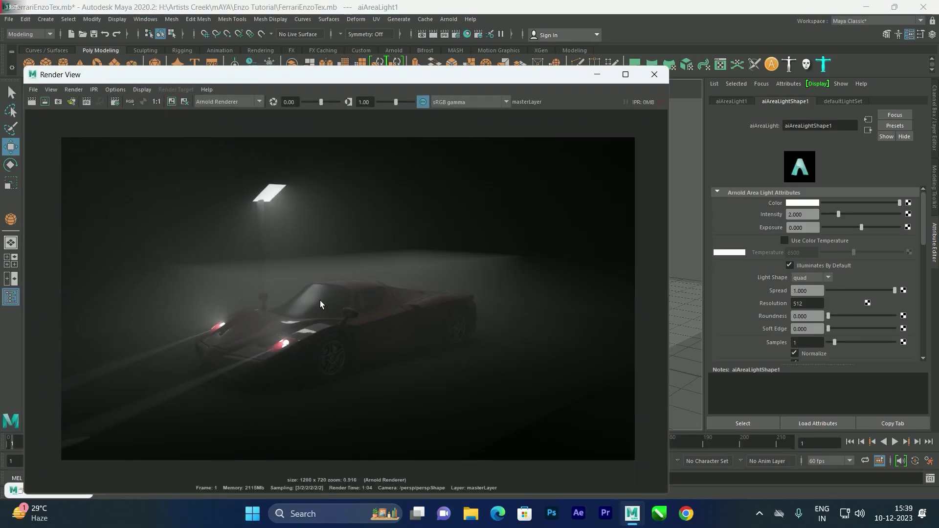
scroll(321, 307, down, 1)
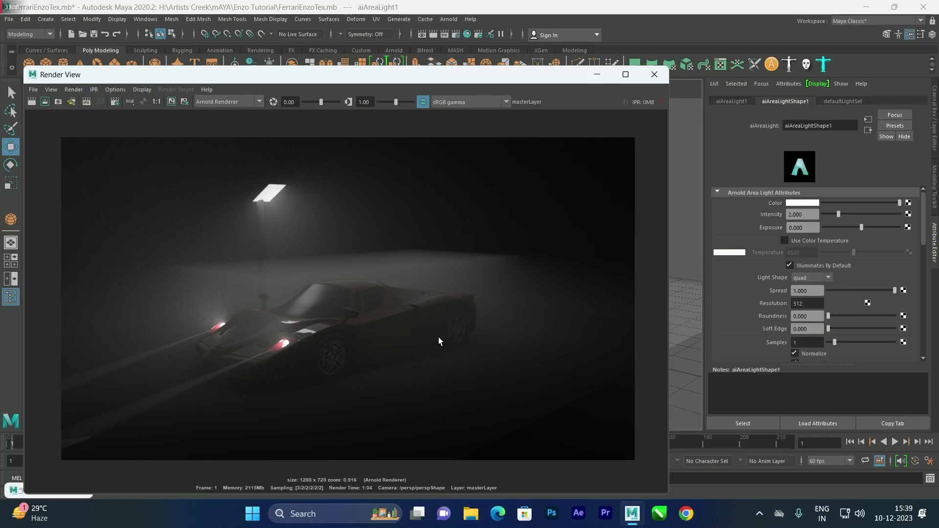
scroll(397, 329, up, 2)
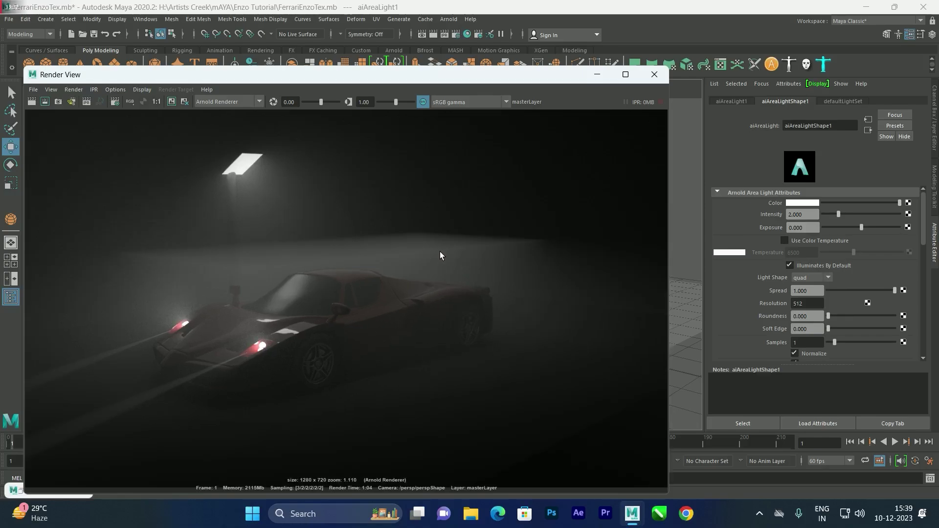
click(655, 75)
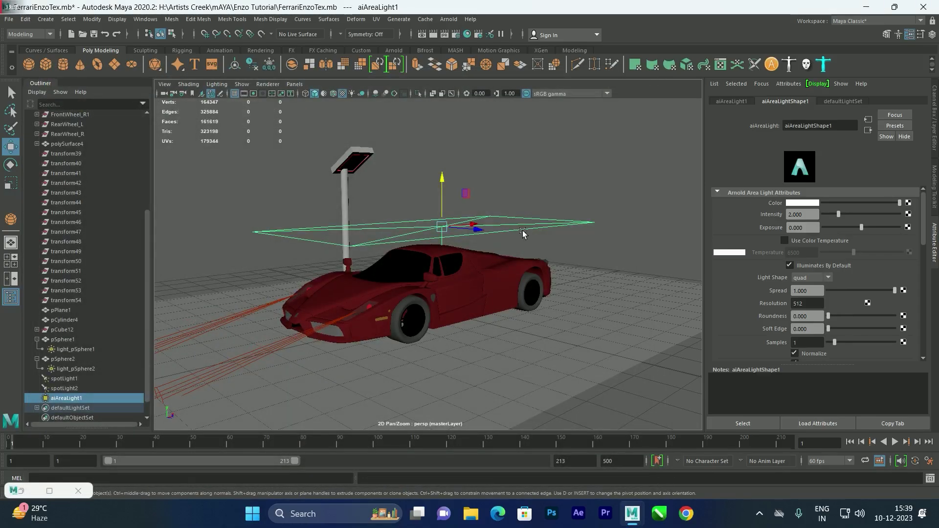
Step: Set aiAreaLight1's Volume visibility to 0 and re-render the current frame
scroll(744, 265, down, 2)
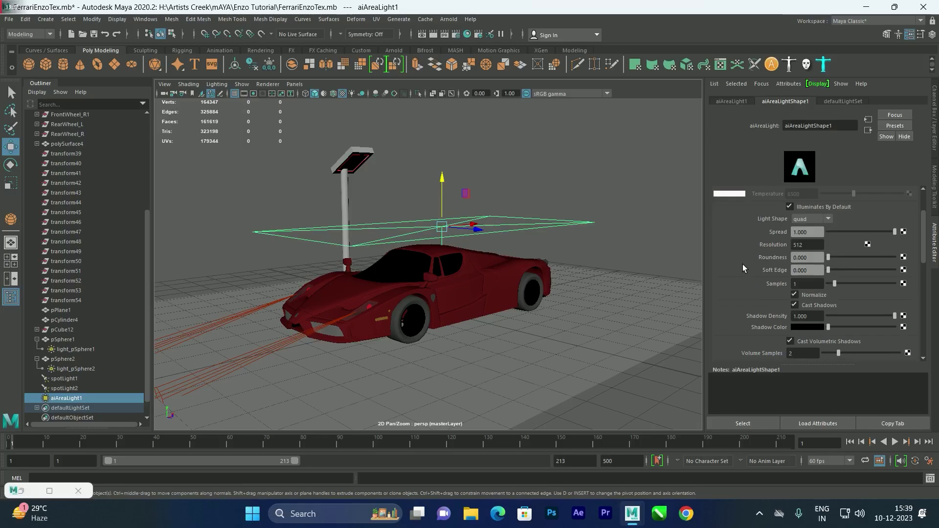
scroll(743, 264, up, 2)
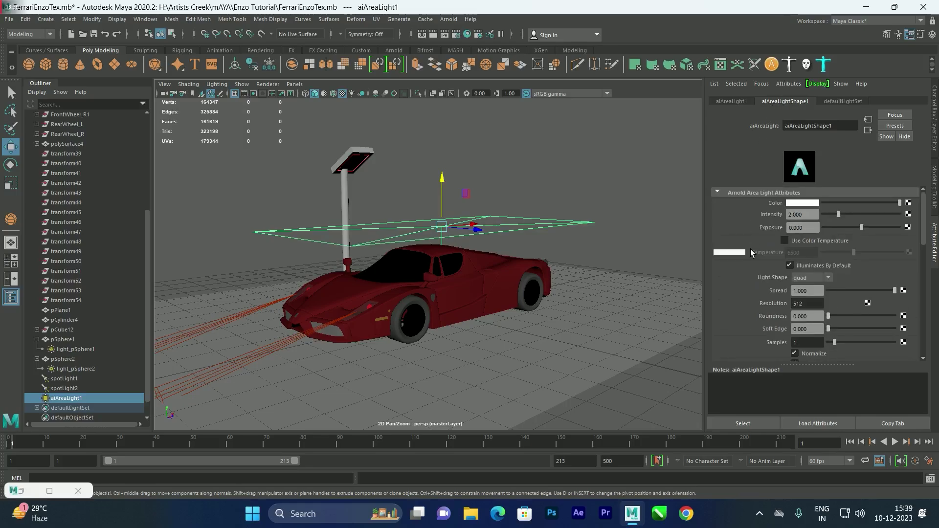
scroll(744, 250, down, 5)
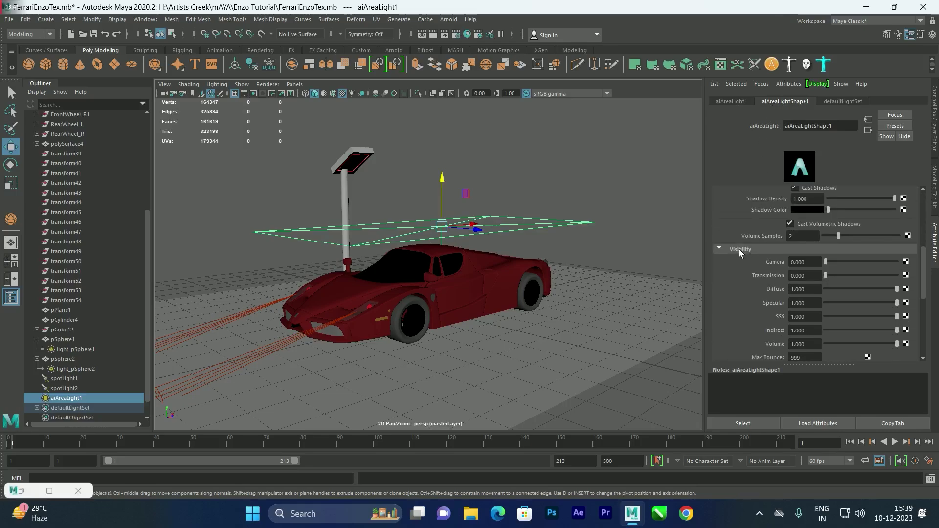
scroll(739, 256, down, 1)
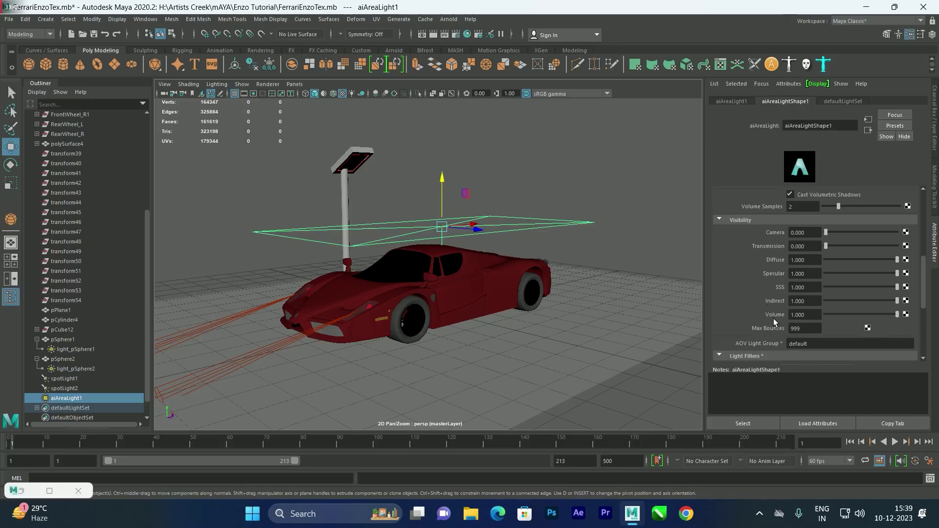
drag(863, 315, 867, 316)
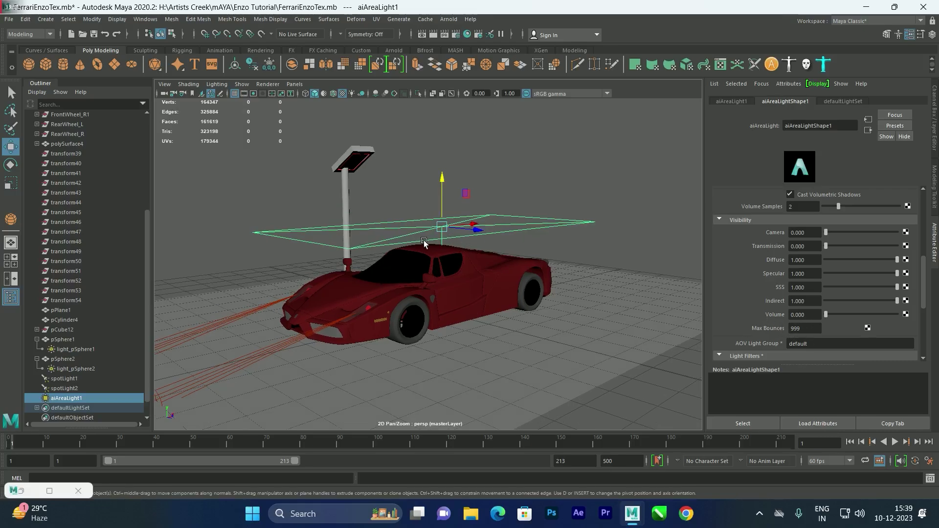
scroll(414, 233, up, 3)
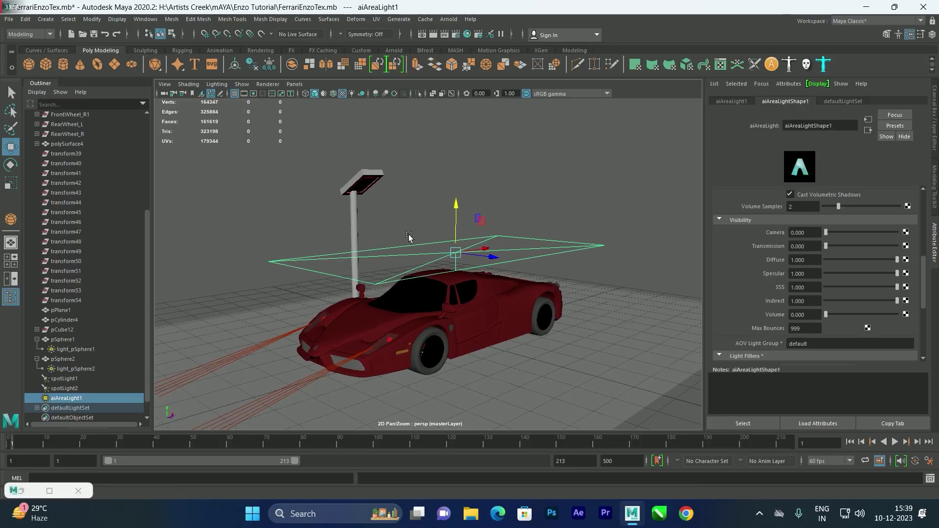
click(433, 37)
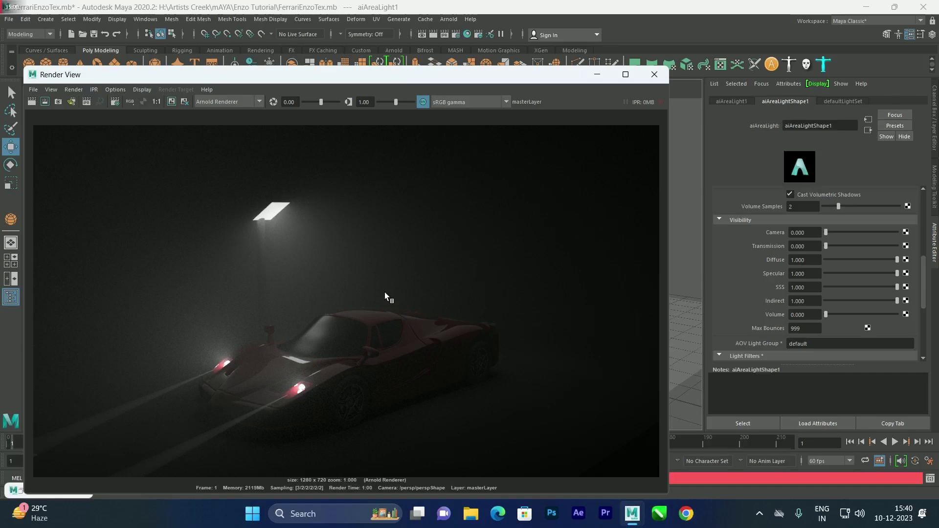
Step: Zoom in on the car in the dim foggy render, then close Render View
scroll(377, 289, down, 1)
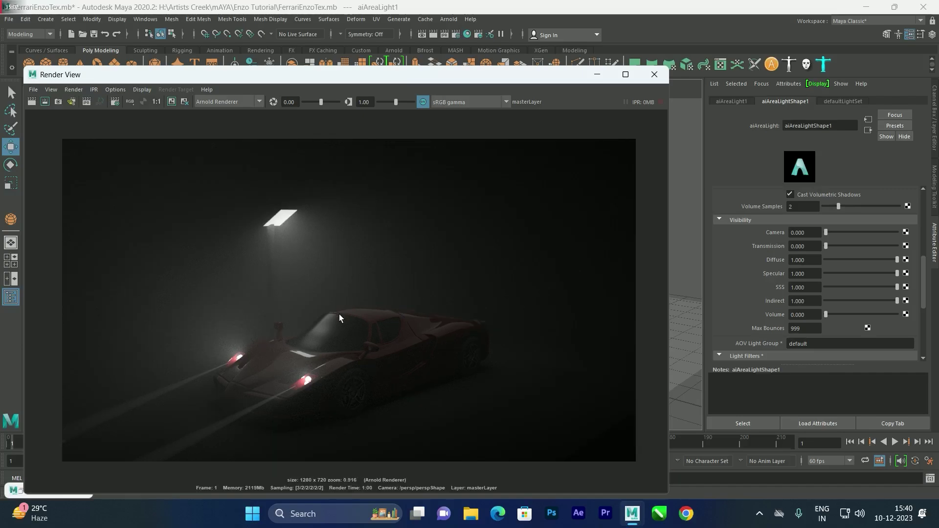
scroll(337, 344, up, 3)
middle_drag(337, 344, 410, 259)
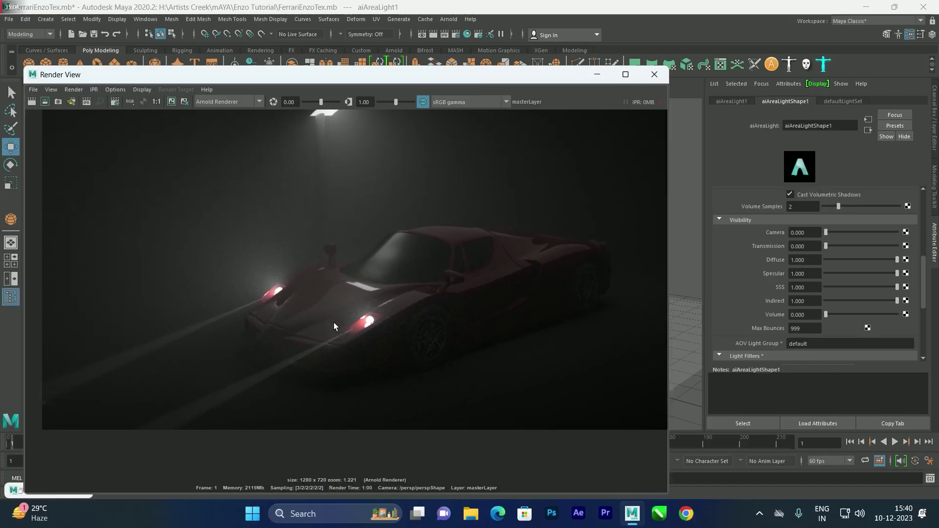
scroll(140, 402, up, 4)
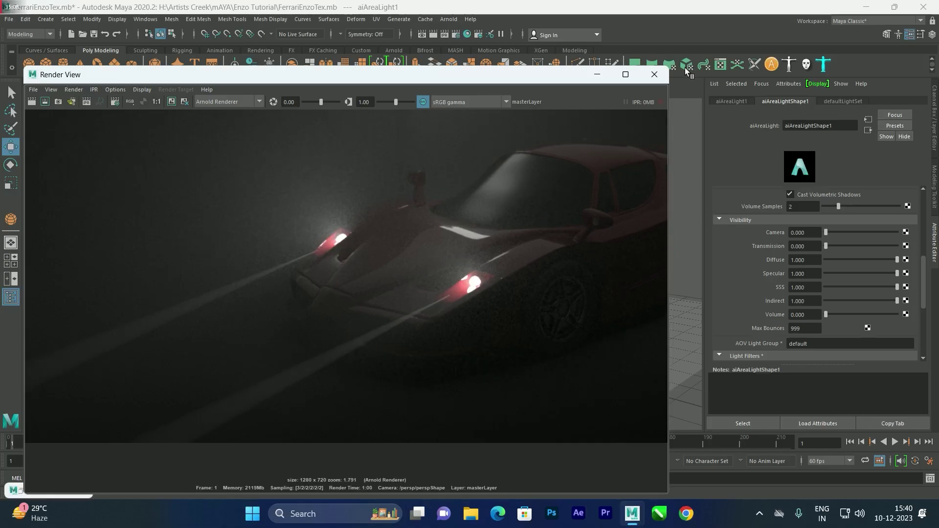
click(654, 74)
Step: Select spotLight1 and set its Penumbra Angle to about 2.597
click(343, 365)
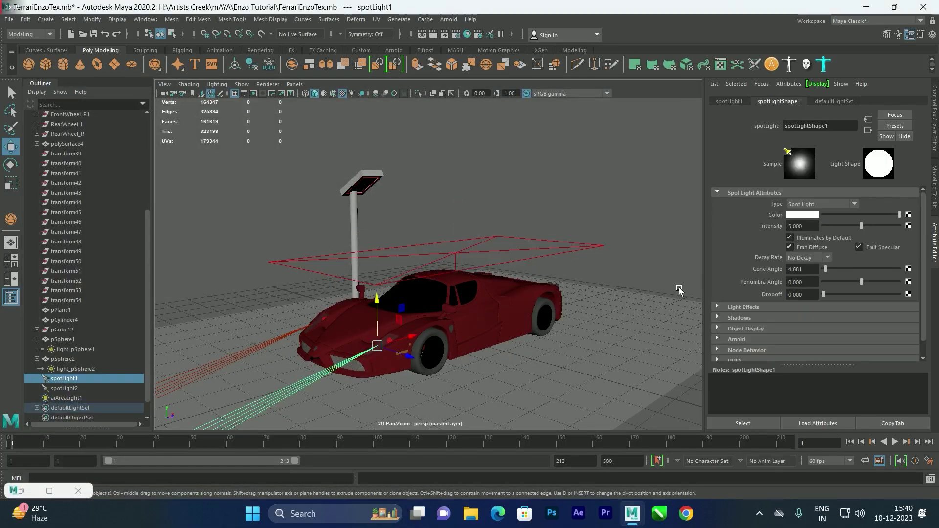
scroll(771, 269, down, 1)
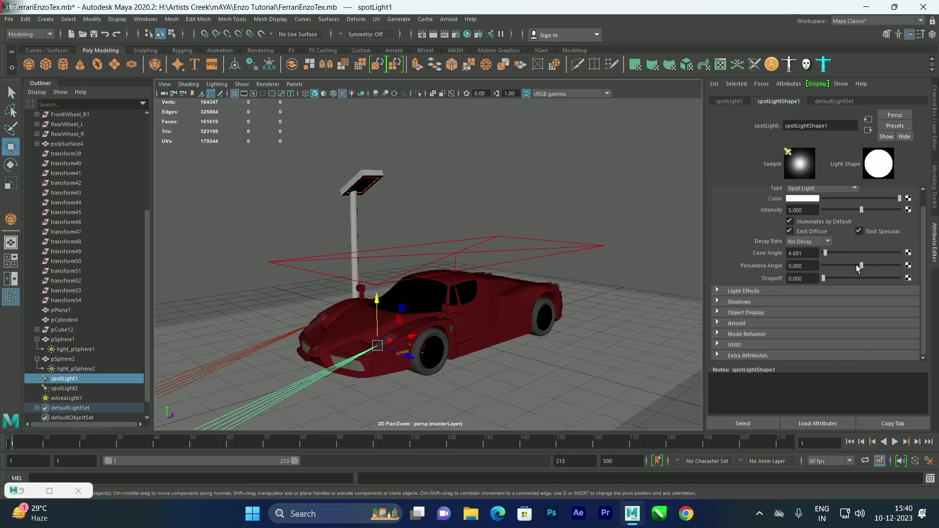
drag(859, 265, 871, 265)
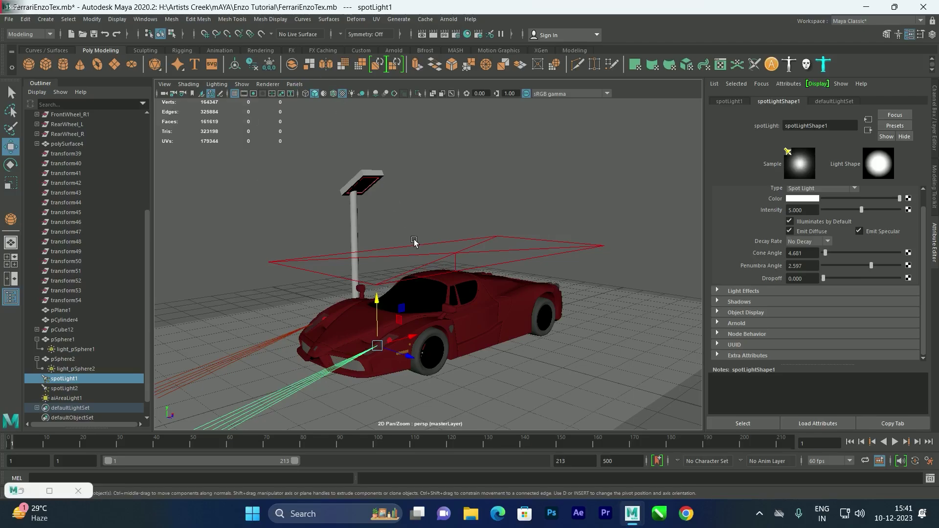
click(272, 86)
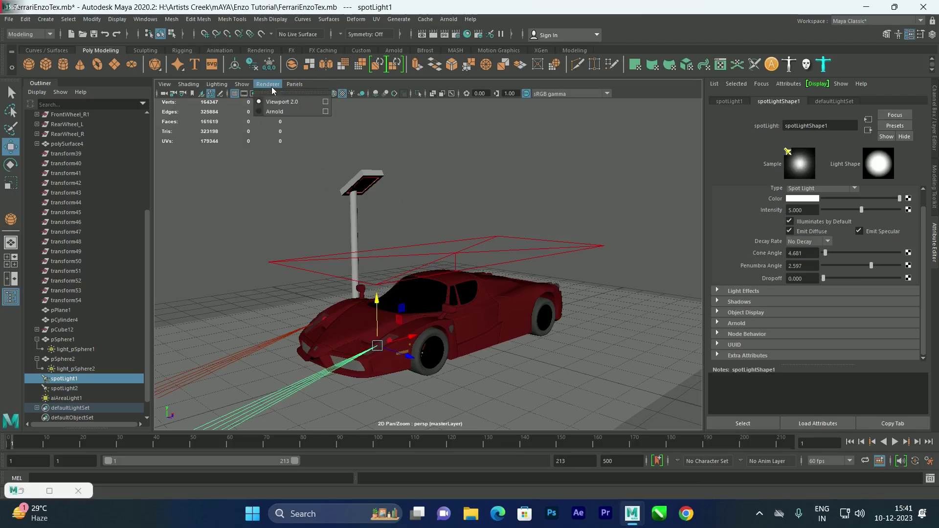
Step: Switch the viewport renderer to Arnold and start the live fog render
click(275, 111)
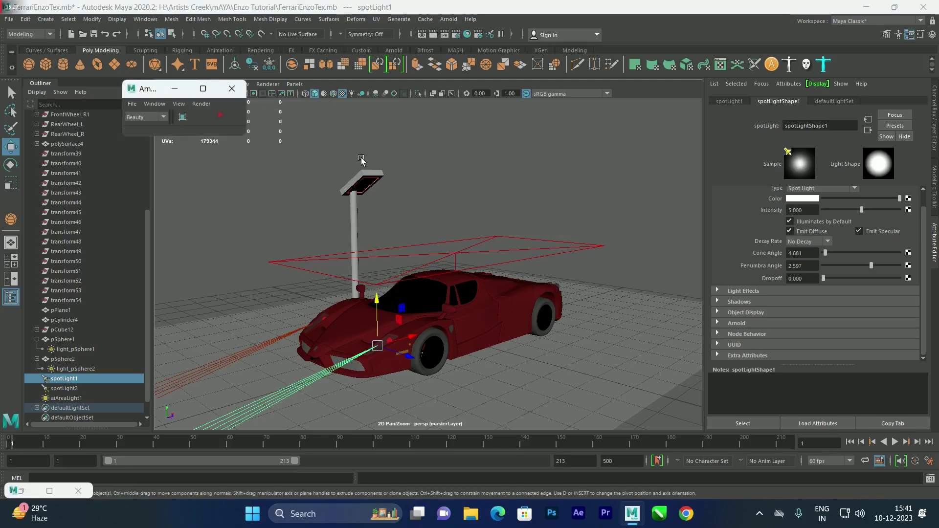
click(220, 115)
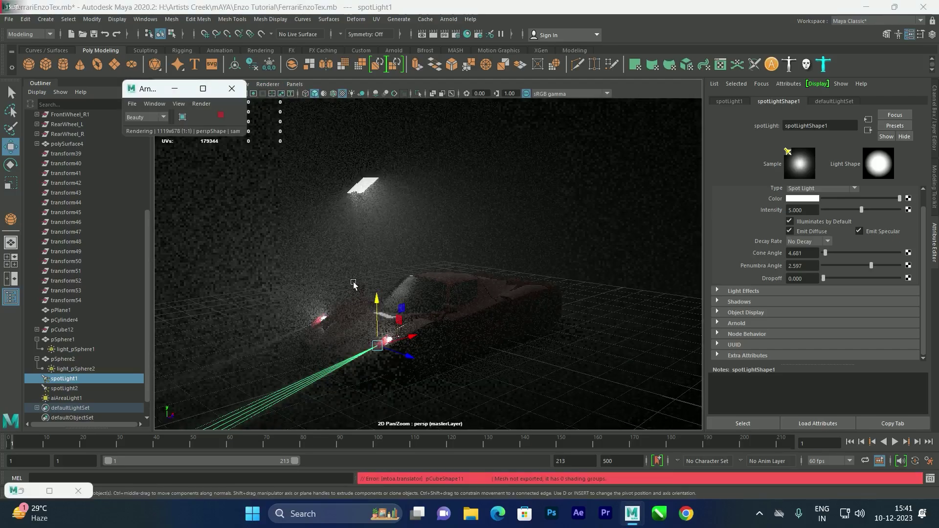
click(430, 238)
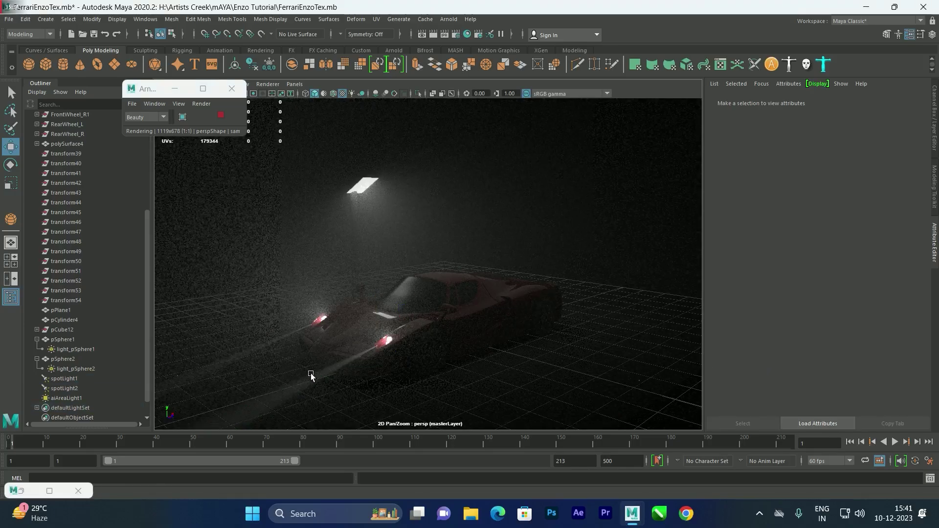
Step: Widen spotLight1's Penumbra Angle to 6.104
click(334, 374)
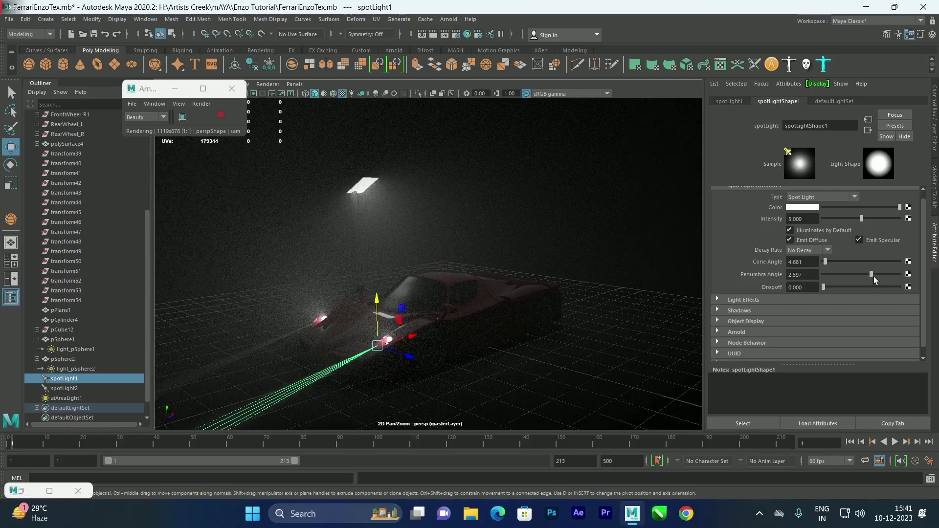
drag(879, 276, 883, 278)
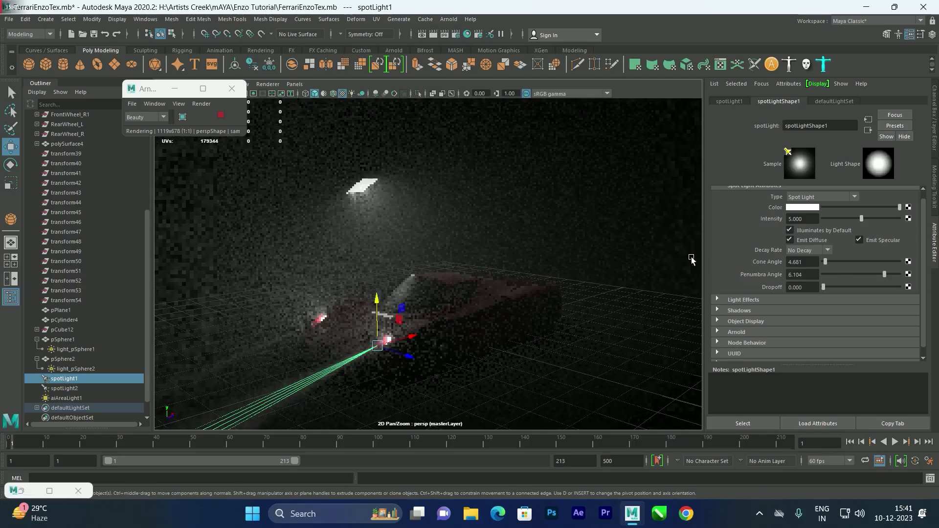
click(625, 233)
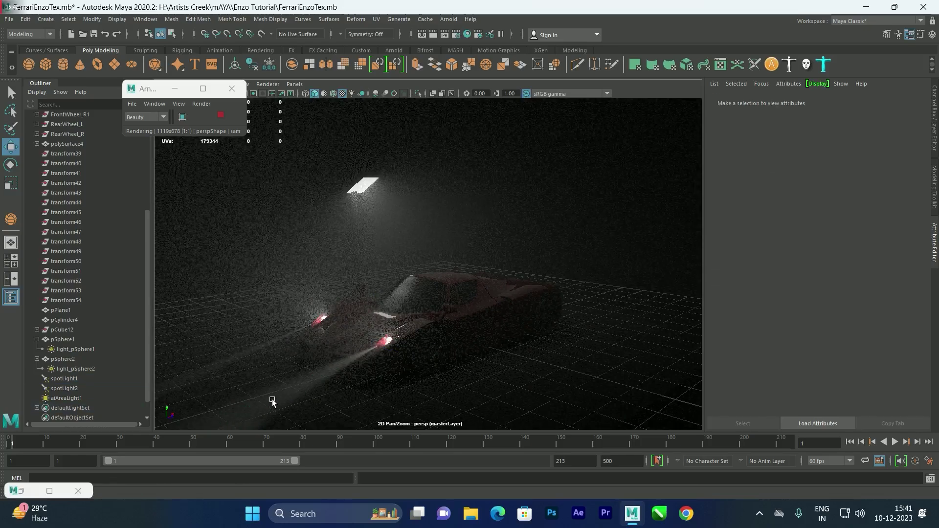
key(ctrl+z)
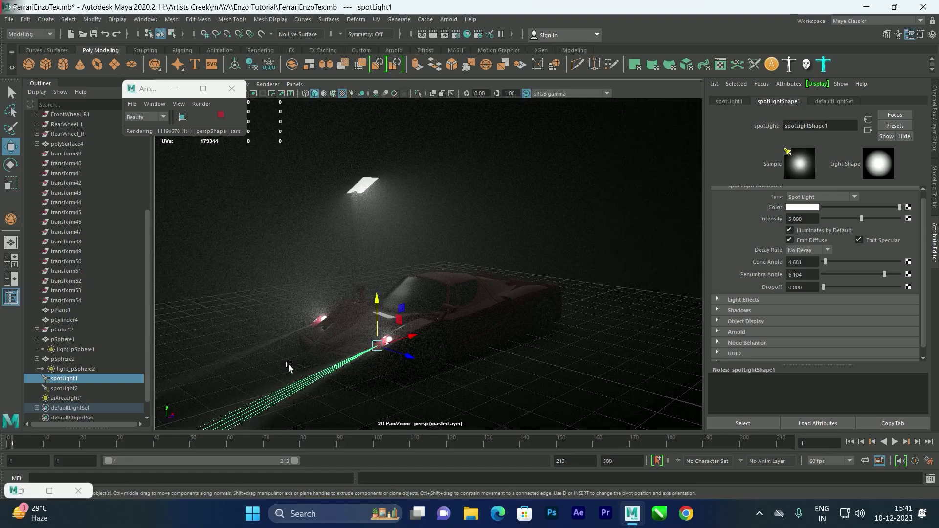
Step: Set spotLight2's Penumbra Angle to 6.010
click(313, 324)
drag(816, 275, 795, 275)
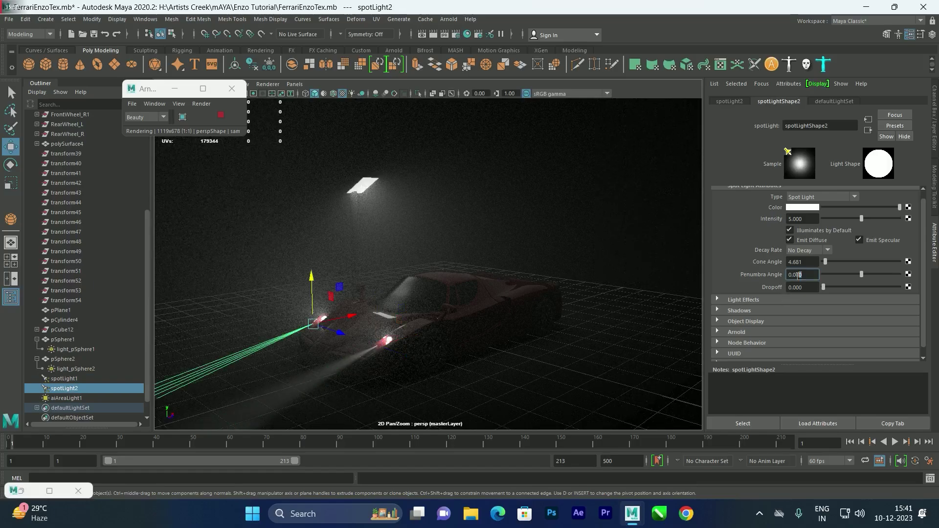
key(BackSpace)
key(BackSpace)
key(BackSpace)
text(6.010)
key(Return)
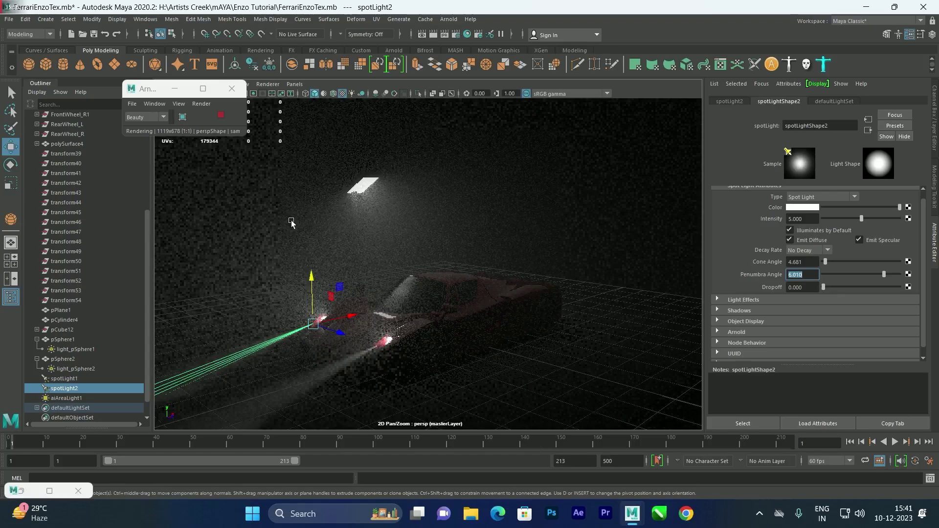
click(292, 223)
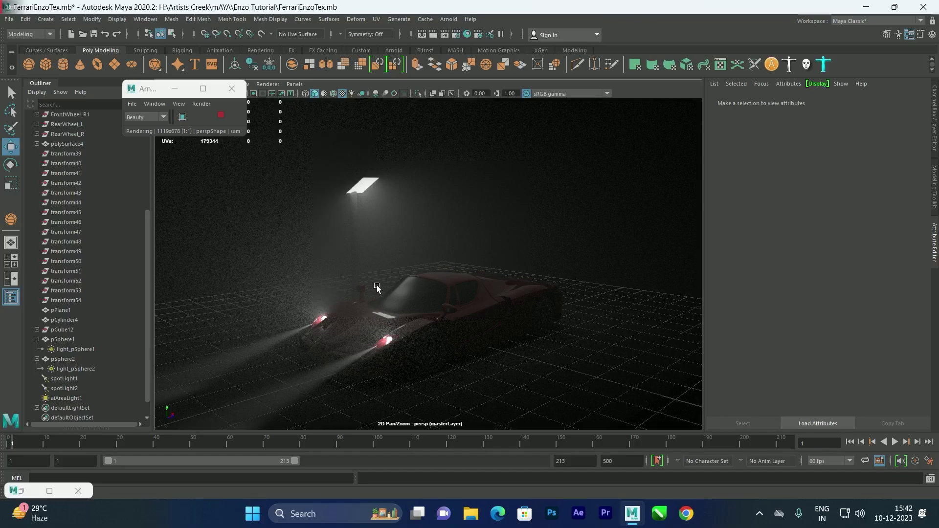
Step: Select the street lamp panel, stop the live Arnold viewport render, and reopen Render Settings
click(362, 187)
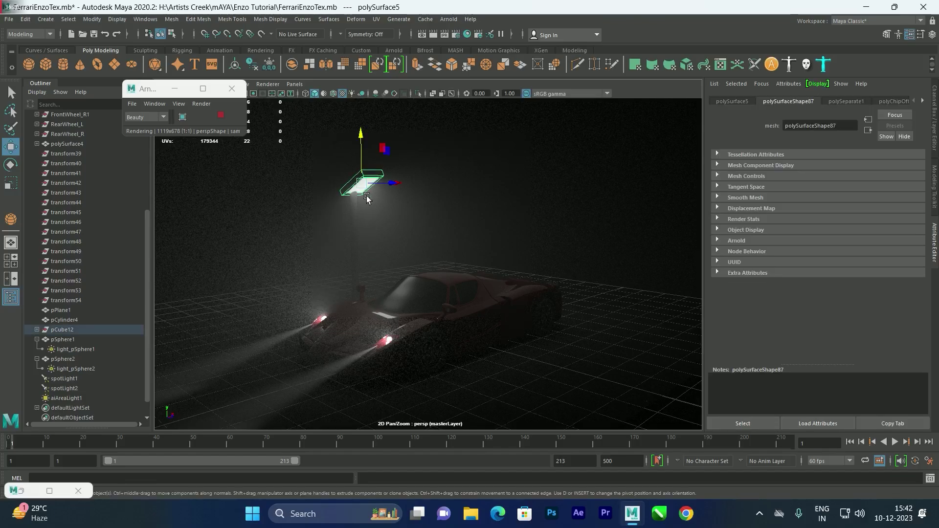
click(221, 115)
click(175, 90)
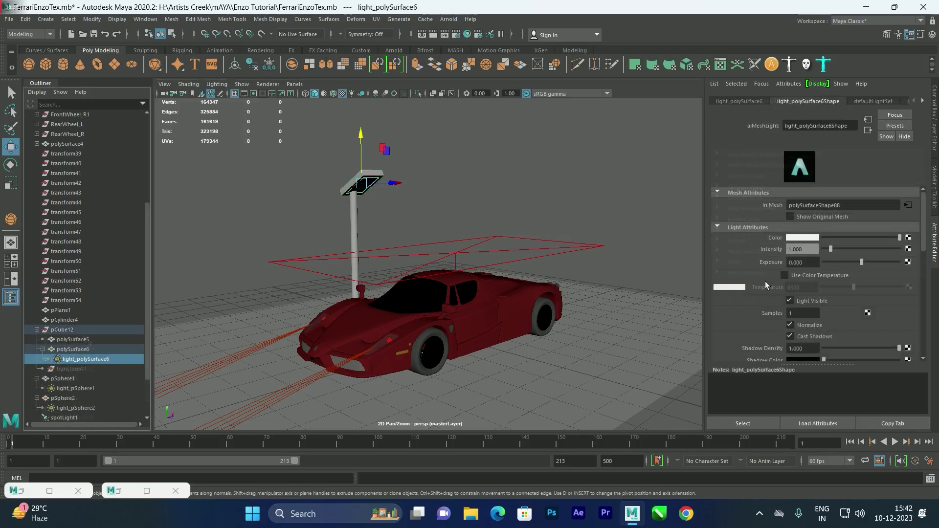
scroll(761, 286, down, 5)
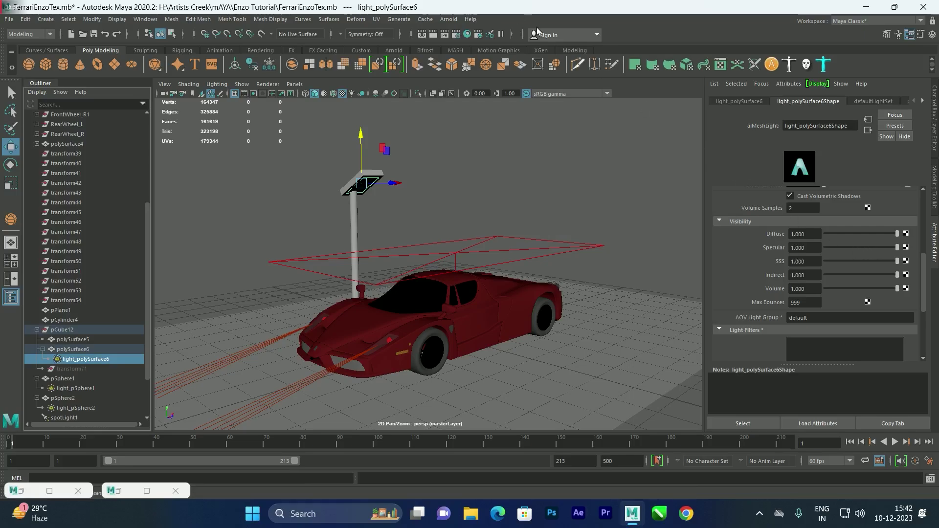
click(454, 34)
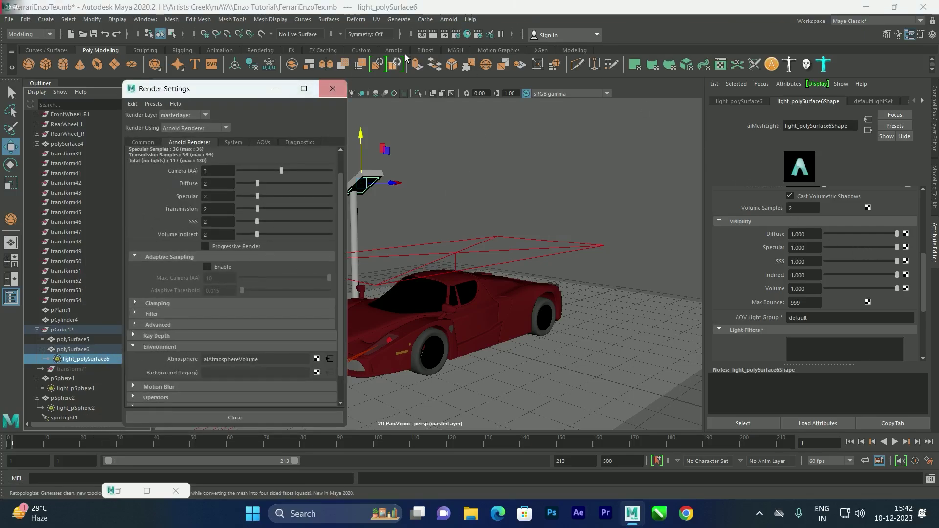
Step: Render and keep the street-lamp image, then set the lamp mesh light's Volume visibility to 0
click(423, 34)
scroll(335, 219, down, 5)
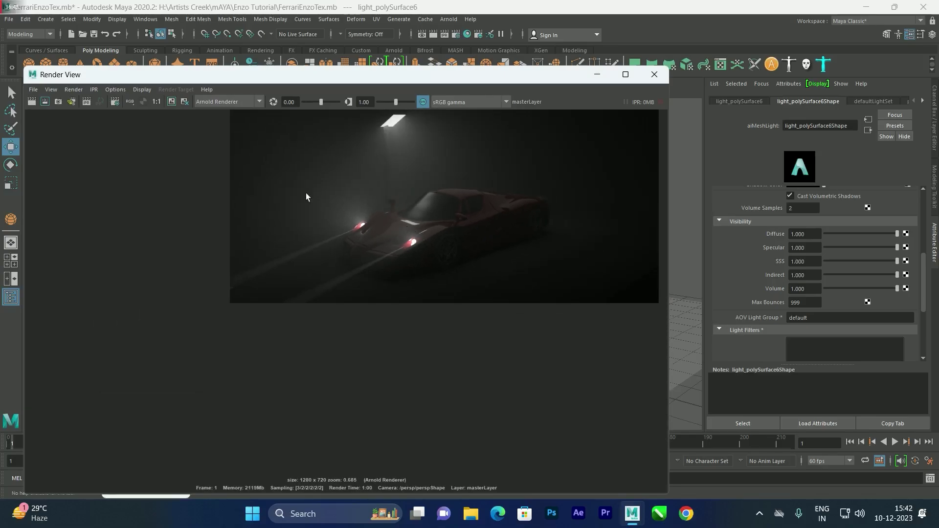
click(33, 90)
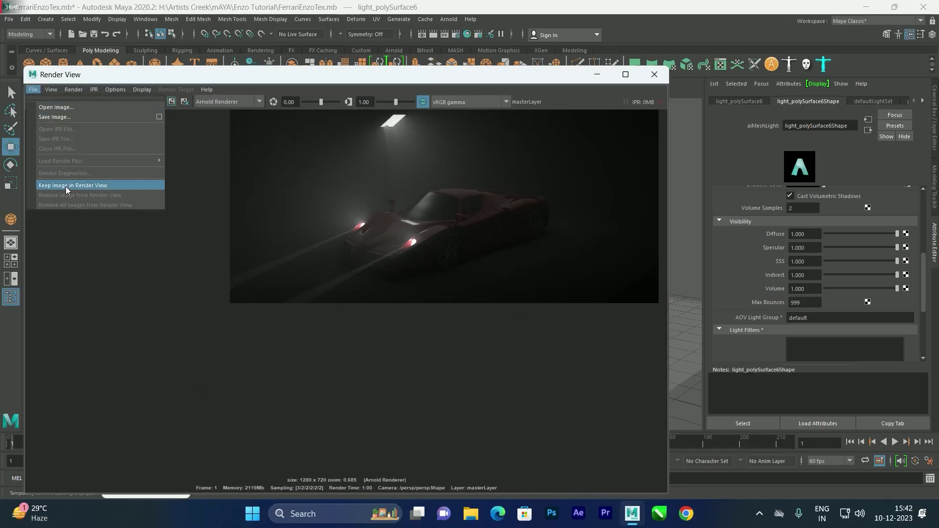
click(81, 185)
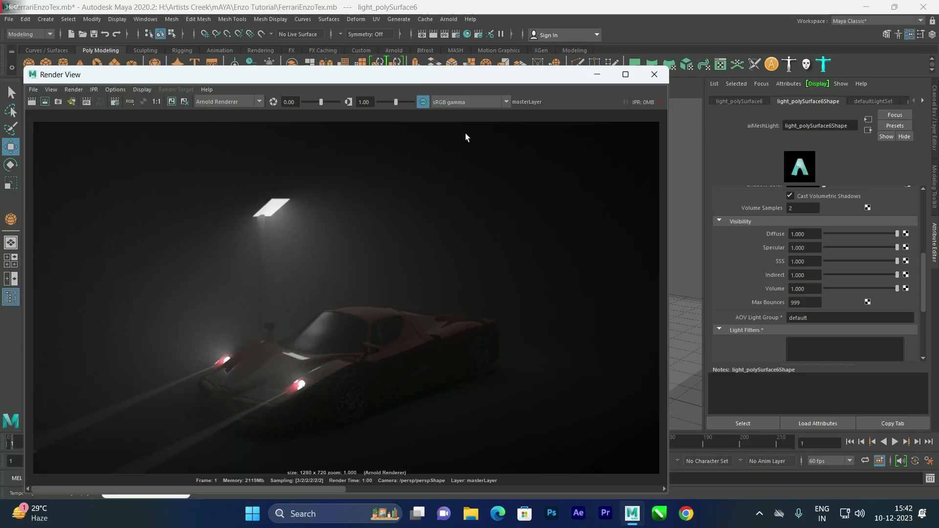
click(597, 76)
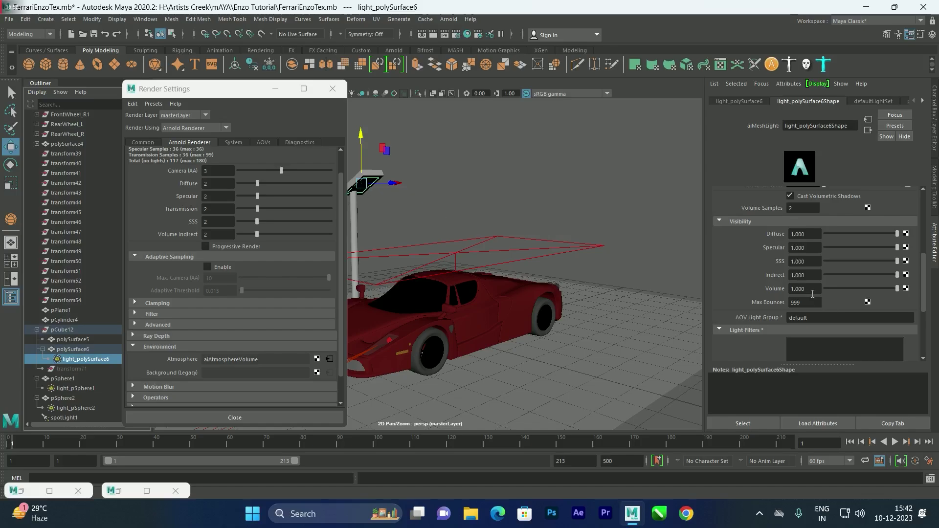
drag(886, 292, 824, 290)
Step: Set the lamp mesh light's Specular visibility to 0 and render the frame again
drag(870, 249, 792, 248)
click(275, 94)
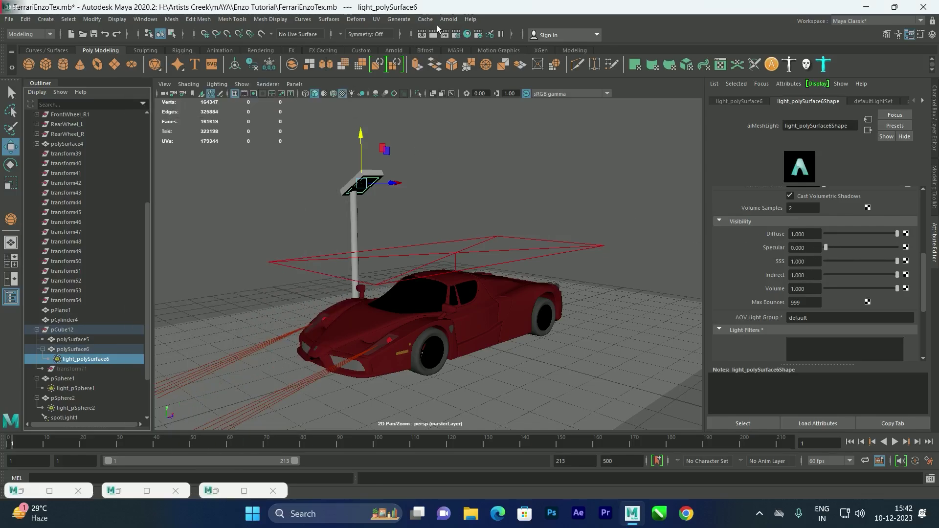
click(434, 35)
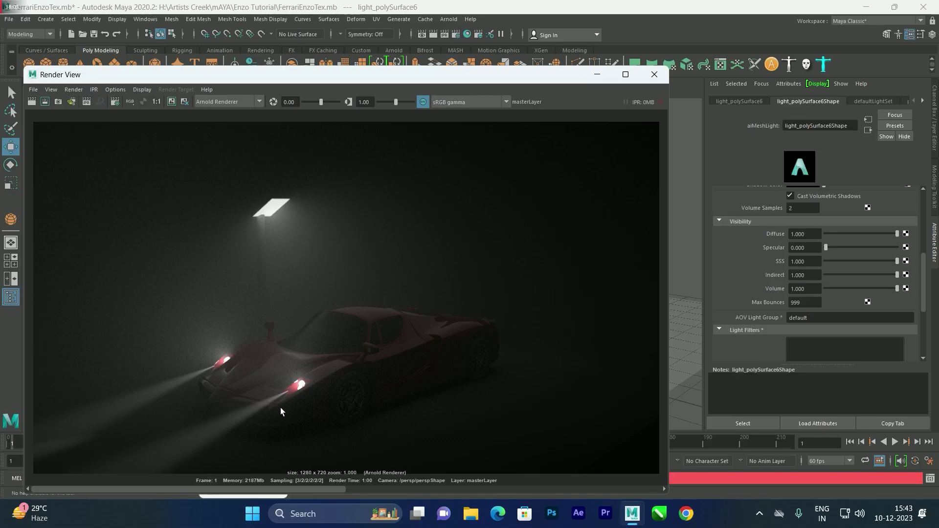
Step: Zoom and pan the foggy headlight render to inspect it, then close Render View
scroll(290, 359, up, 3)
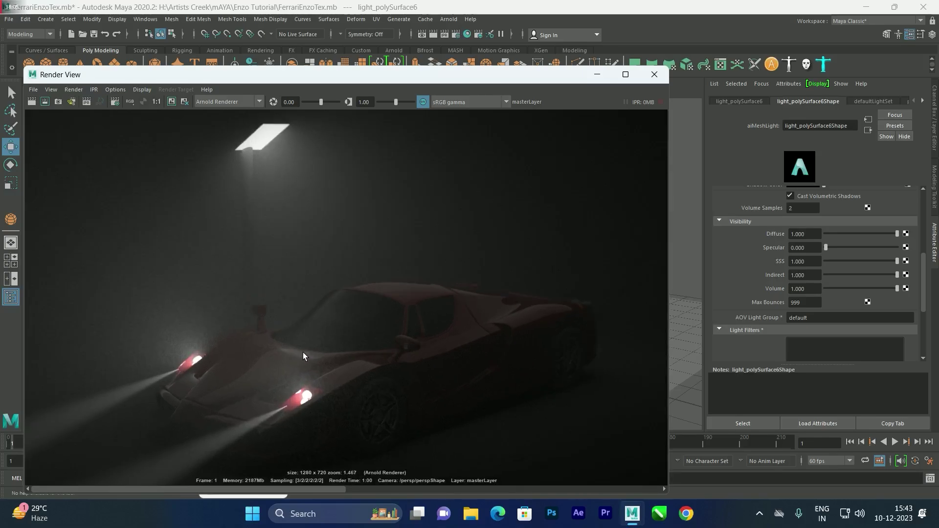
scroll(298, 348, down, 4)
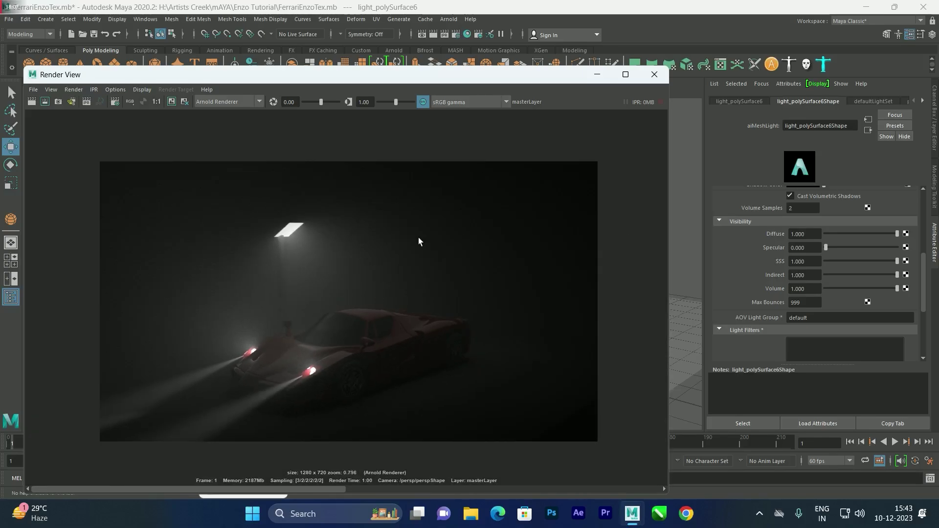
scroll(362, 318, up, 1)
scroll(362, 327, up, 1)
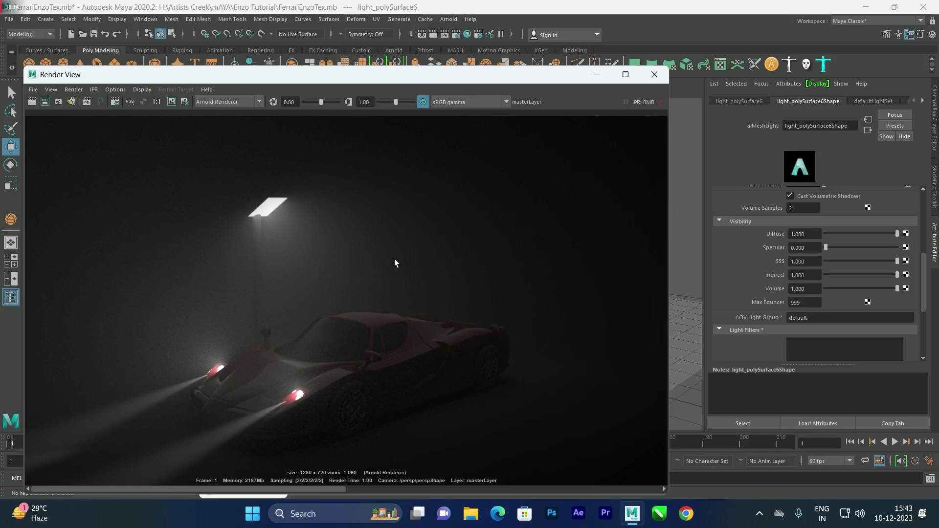
scroll(409, 273, up, 1)
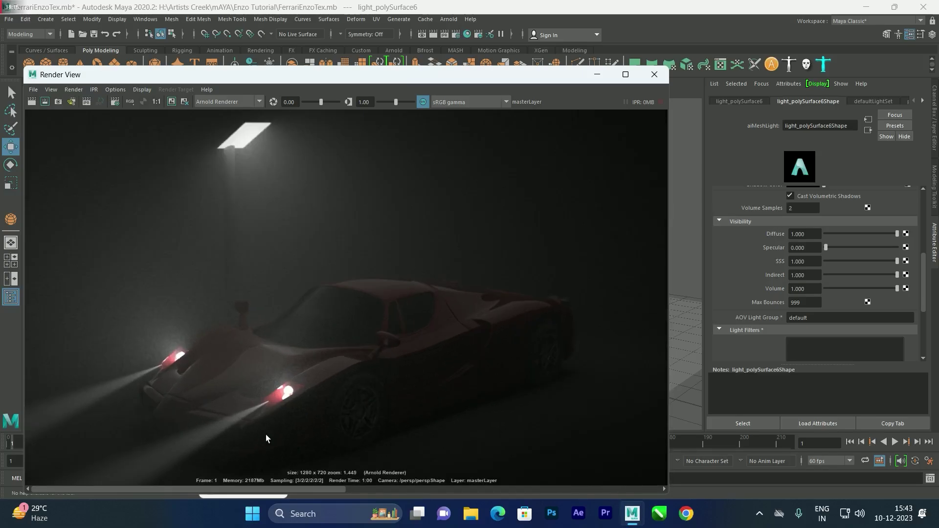
scroll(267, 416, up, 2)
scroll(295, 372, down, 1)
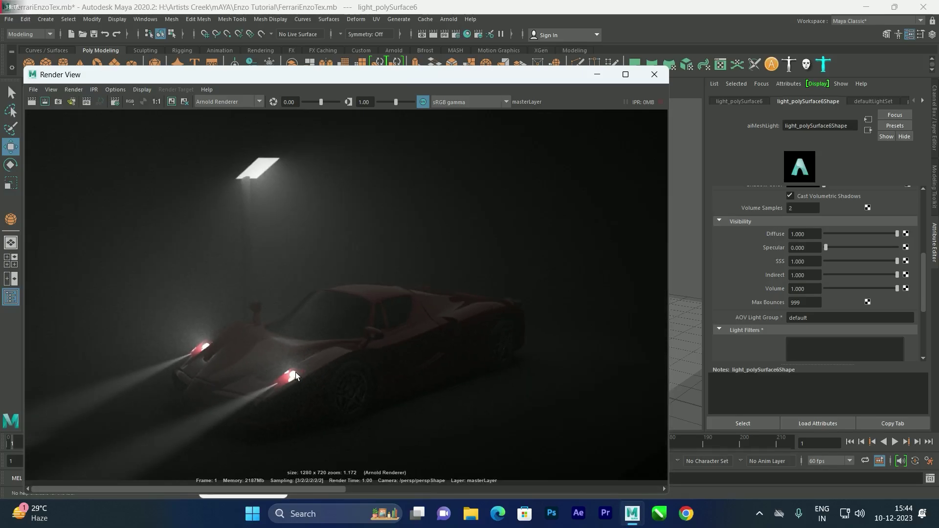
mouse_move(335, 348)
alt+middle_down()
mouse_move(367, 300)
mouse_move(377, 319)
mouse_move(397, 292)
mouse_move(348, 321)
mouse_move(331, 354)
alt+middle_up()
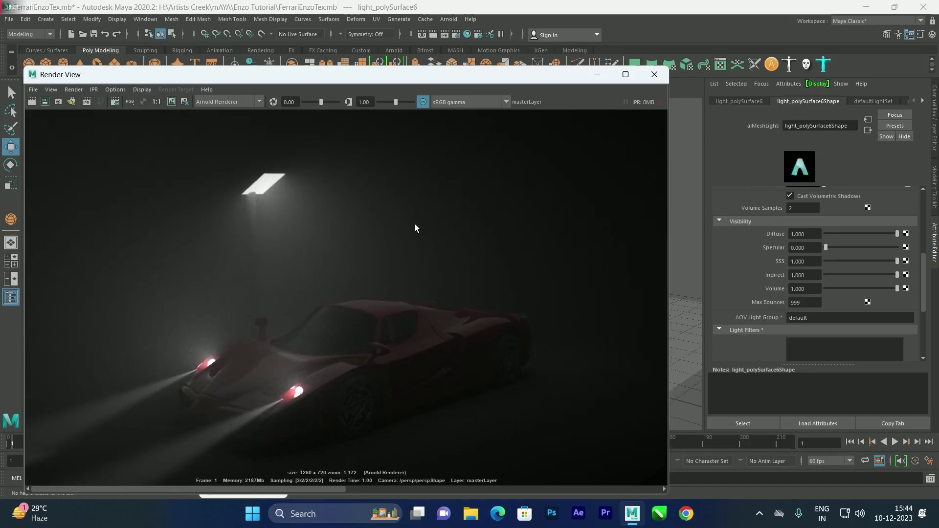
click(658, 76)
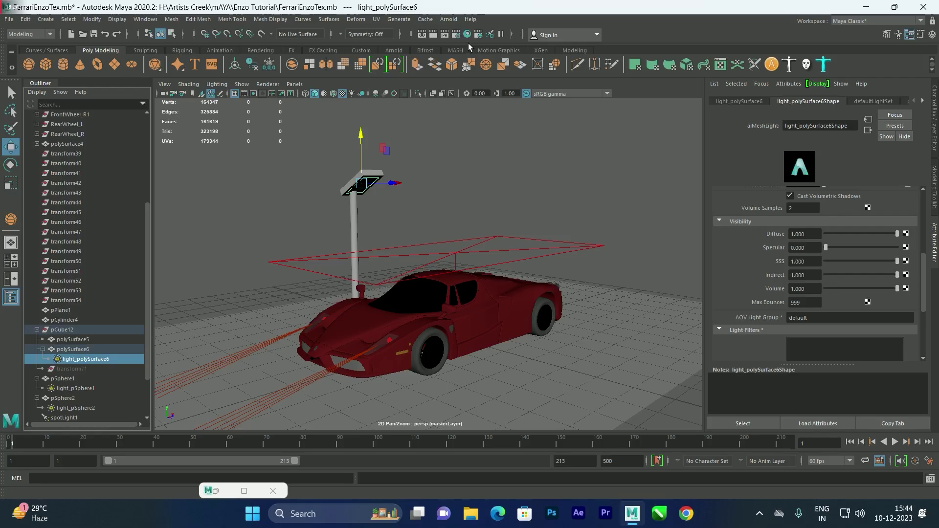
Step: Enable Arnold Adaptive Sampling and set Max. Camera (AA) to 20
click(458, 34)
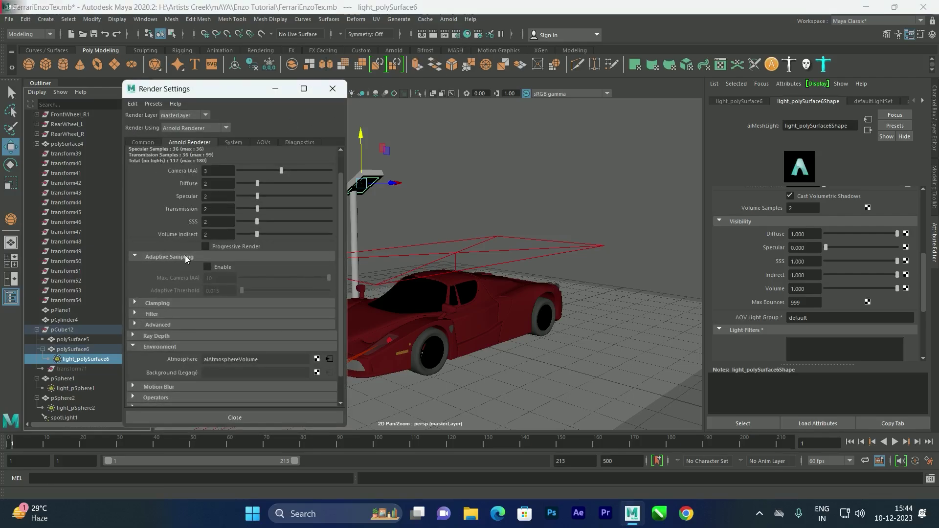
click(207, 266)
drag(224, 279, 185, 278)
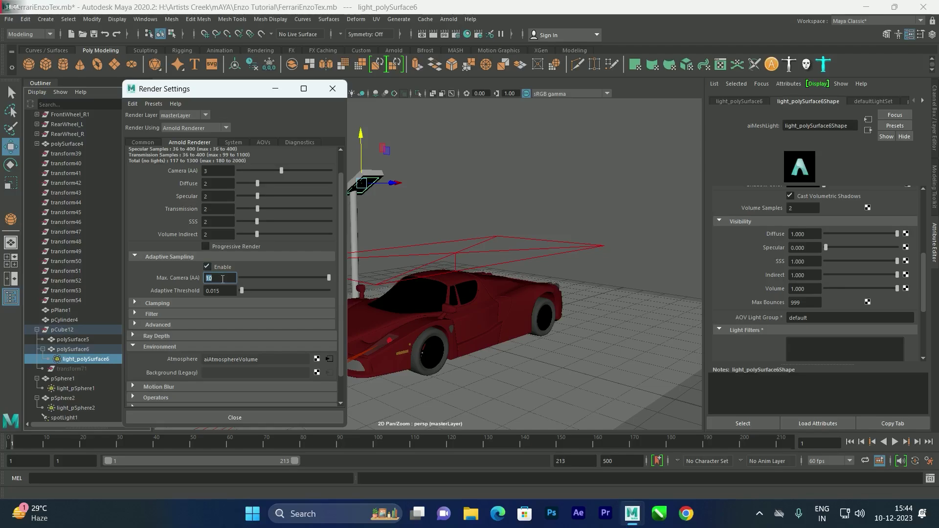
text(2)
Step: Close Render Settings and clear the current selection in the viewport
click(237, 418)
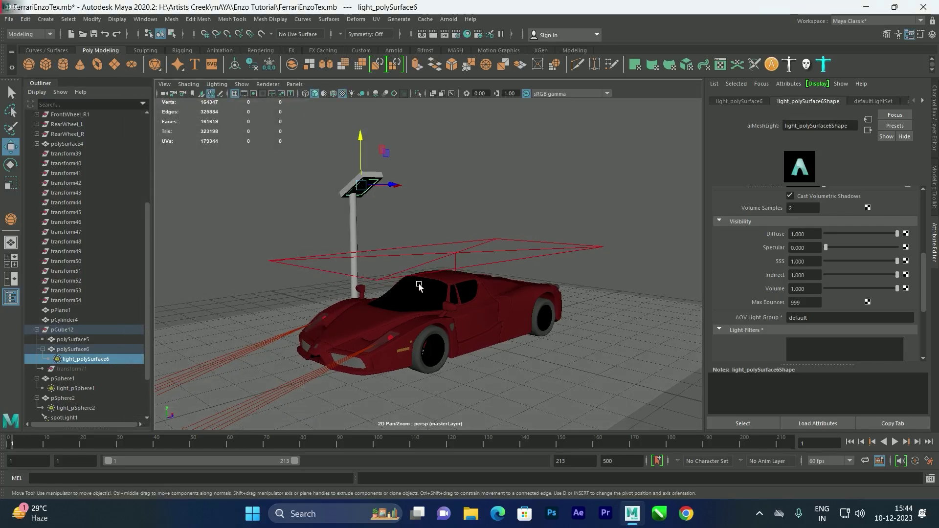
scroll(411, 282, up, 3)
scroll(447, 258, up, 1)
scroll(447, 258, down, 3)
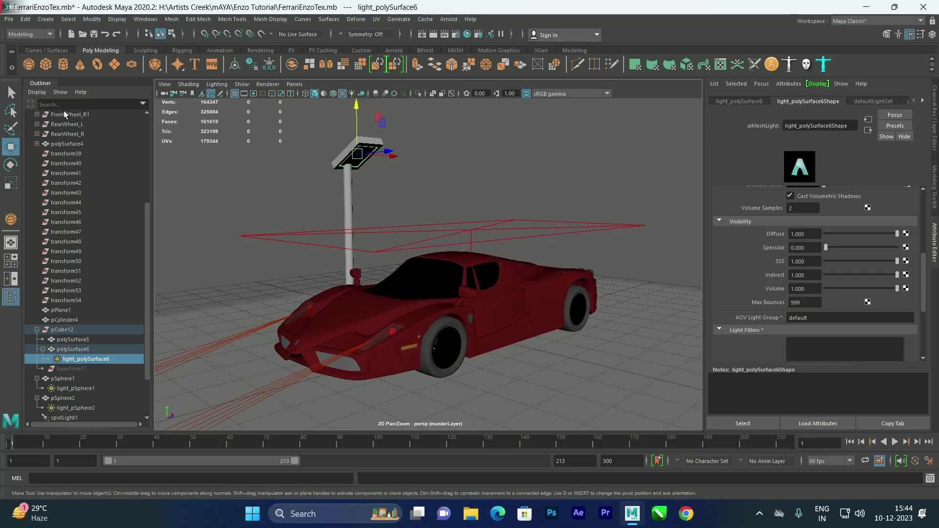
click(49, 21)
mouse_move(98, 83)
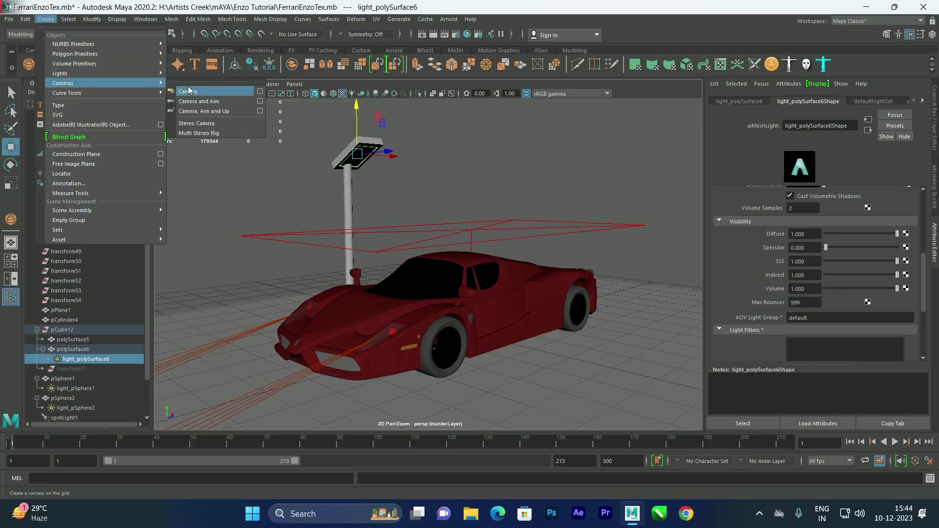
click(459, 122)
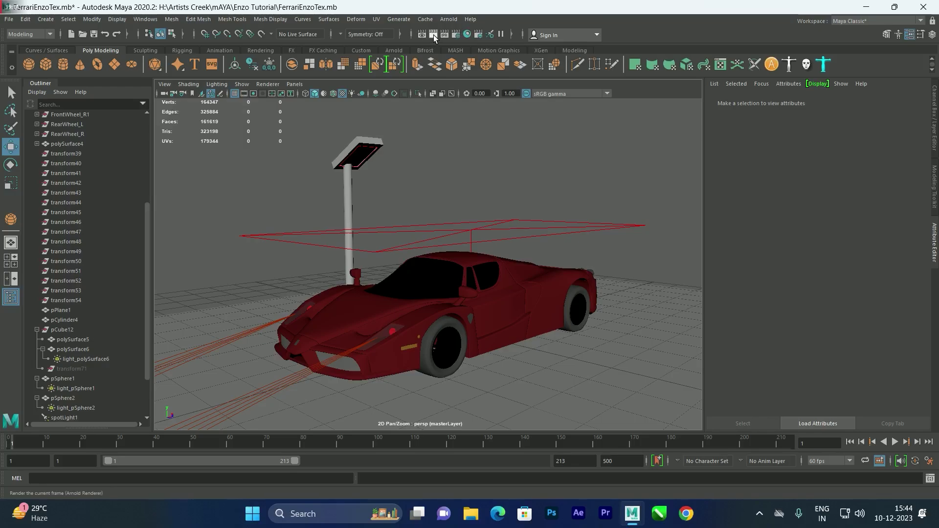
Step: Set the Common image size preset to HD_1080 (1920×1080) and render the current frame
click(457, 34)
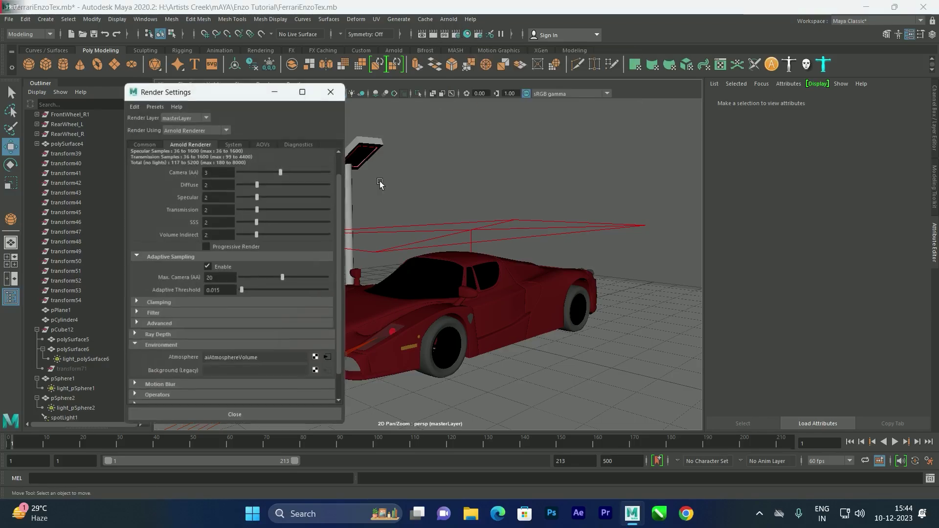
scroll(206, 306, down, 2)
click(142, 142)
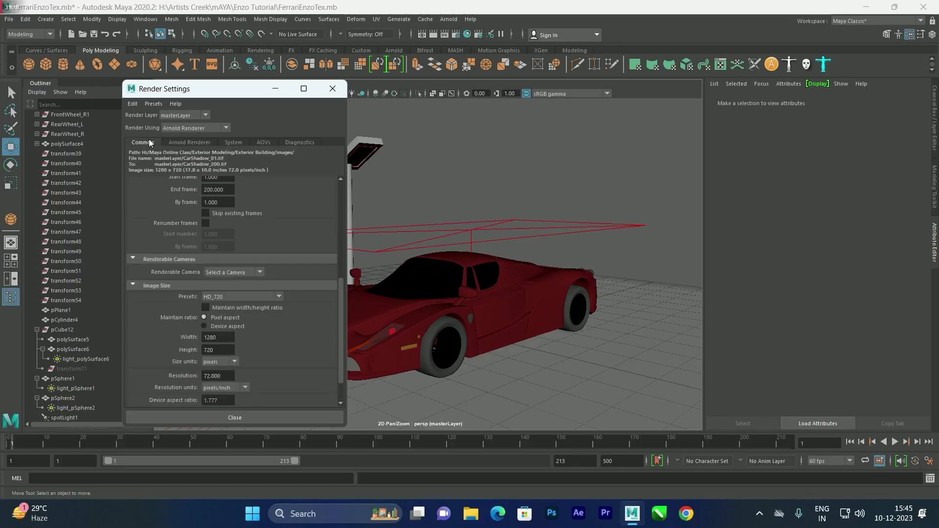
scroll(160, 290, down, 5)
click(222, 261)
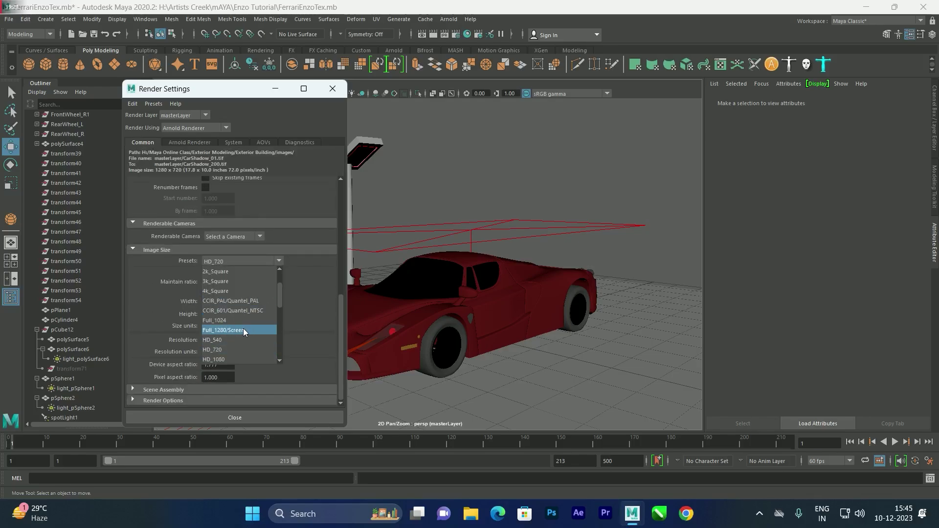
scroll(241, 323, down, 1)
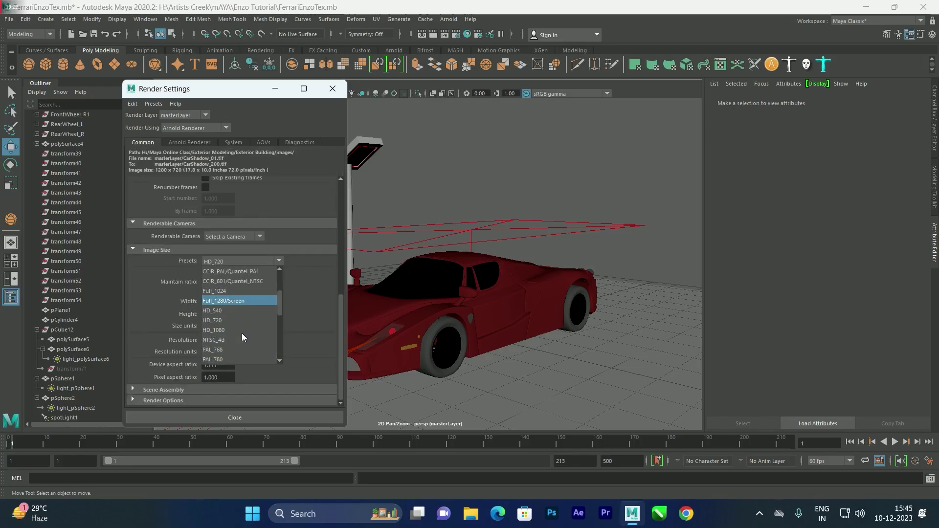
click(232, 329)
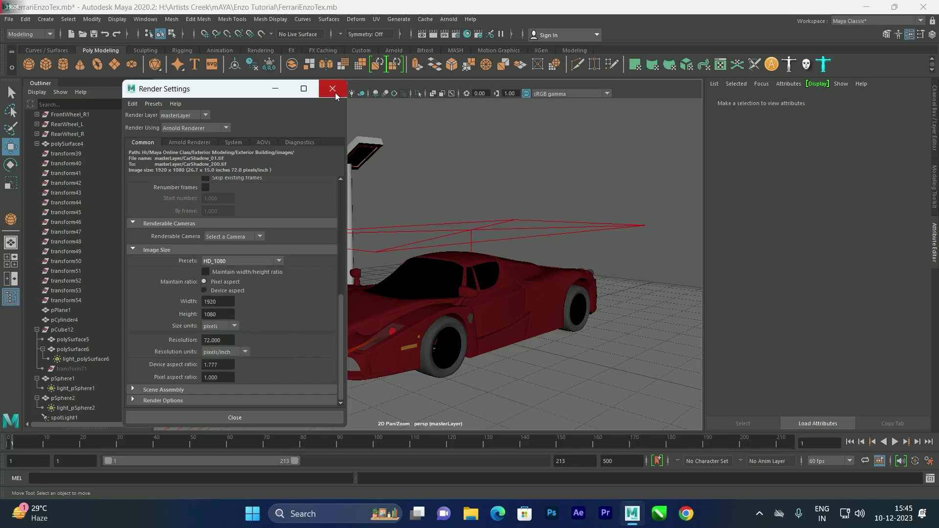
click(336, 89)
click(434, 37)
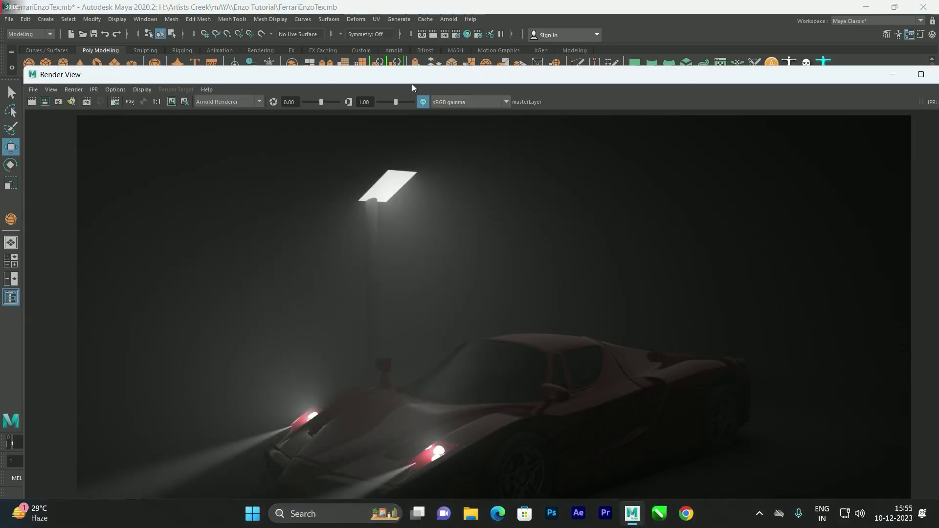
Step: Reposition and zoom the HD render to check it, then save the scene with Ctrl+S
drag(412, 83, 416, 41)
scroll(370, 416, up, 3)
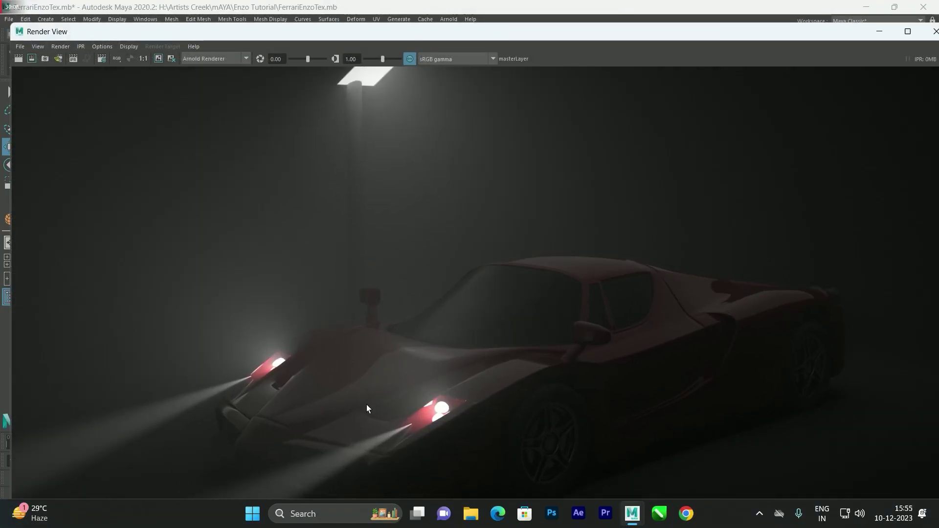
scroll(374, 351, down, 3)
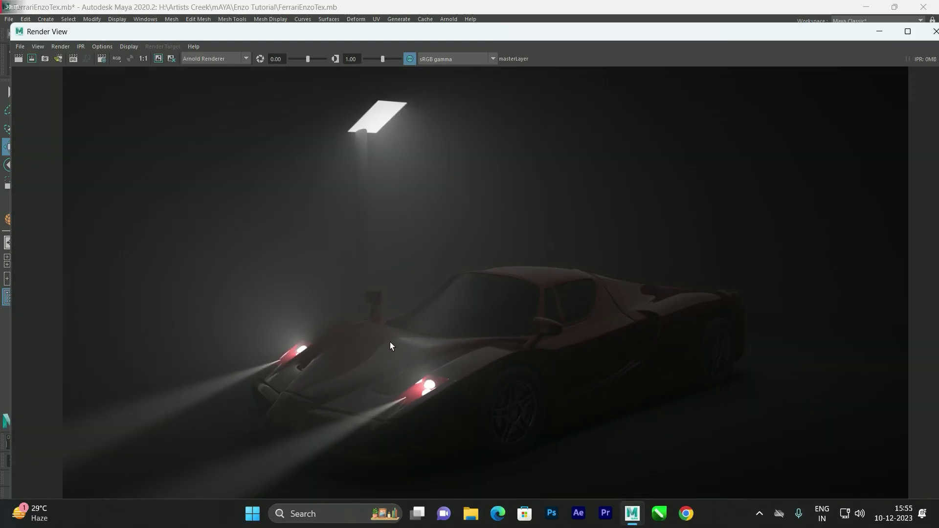
key(ctrl+s)
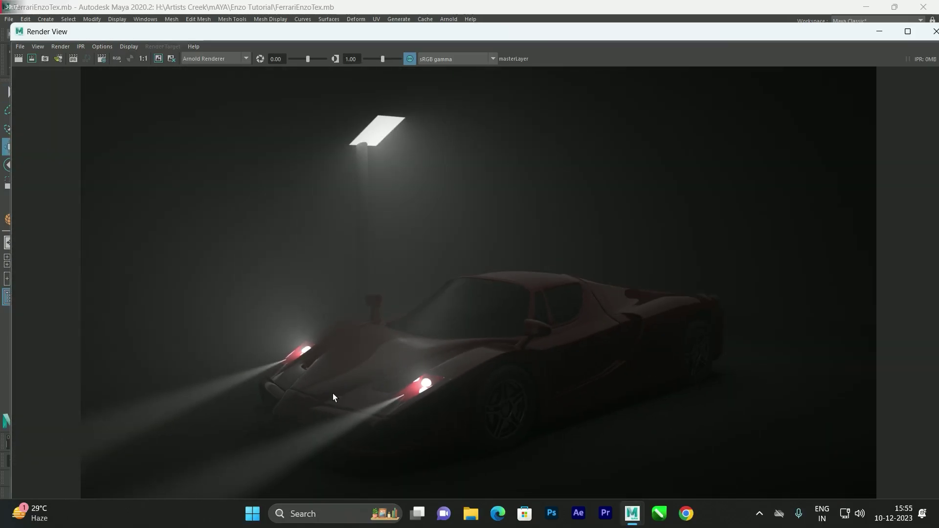
Step: Set the Save Image options to embed the View Transform colour management
click(22, 48)
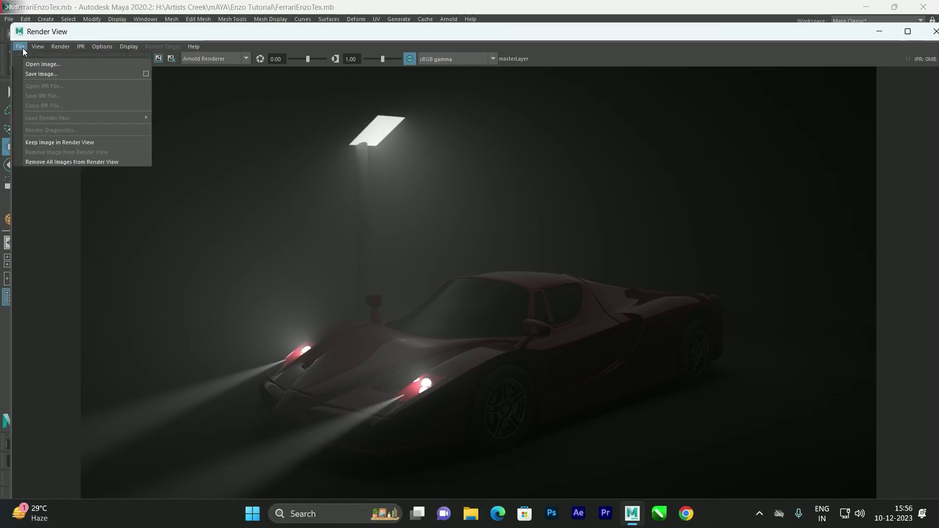
click(44, 74)
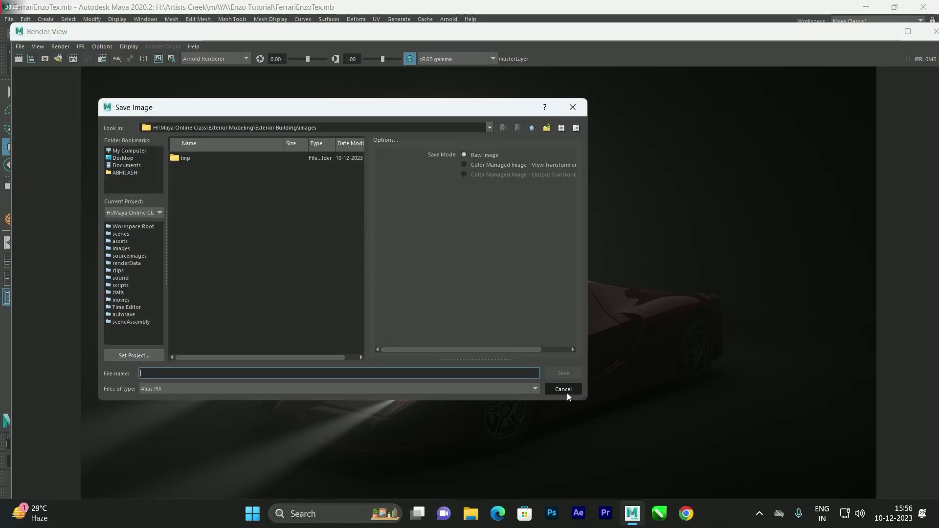
click(564, 389)
click(19, 47)
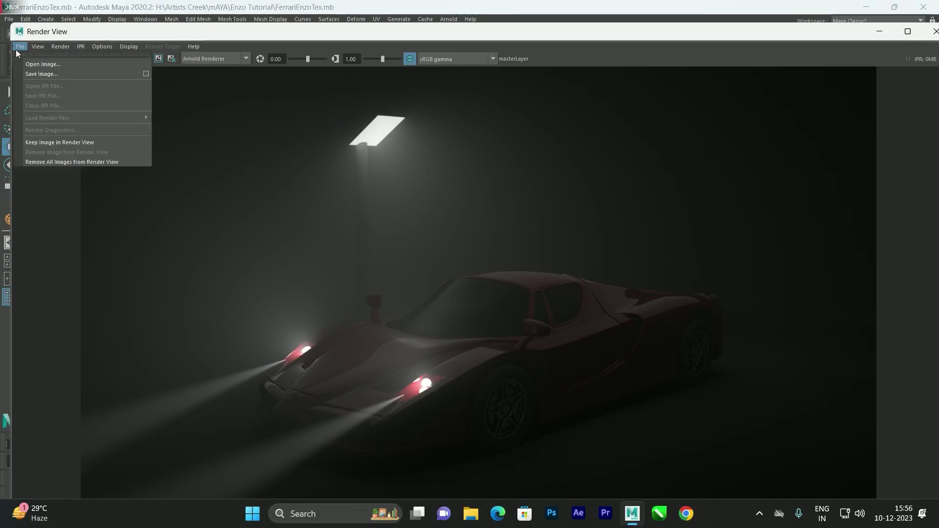
click(146, 73)
click(733, 193)
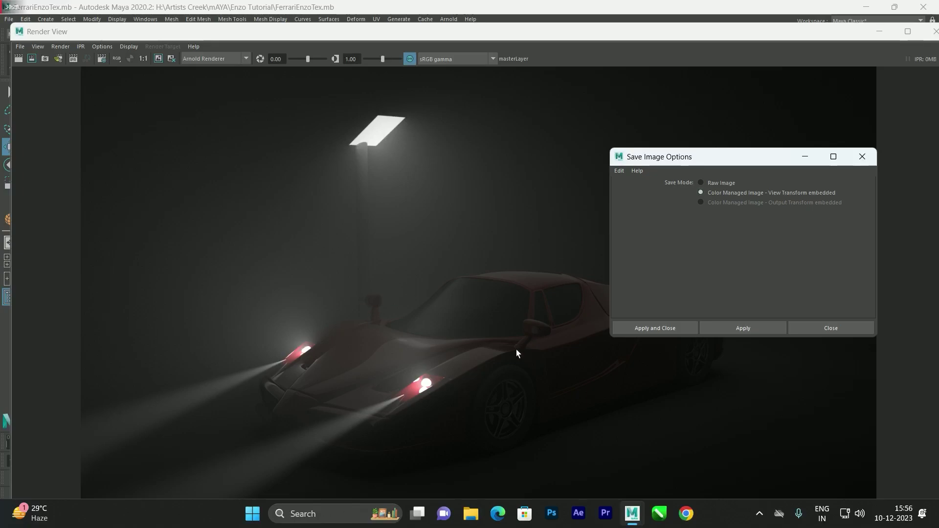
click(657, 331)
Step: Save the render as a JPEG named 'Foo' on the Desktop and minimise Render View
click(20, 46)
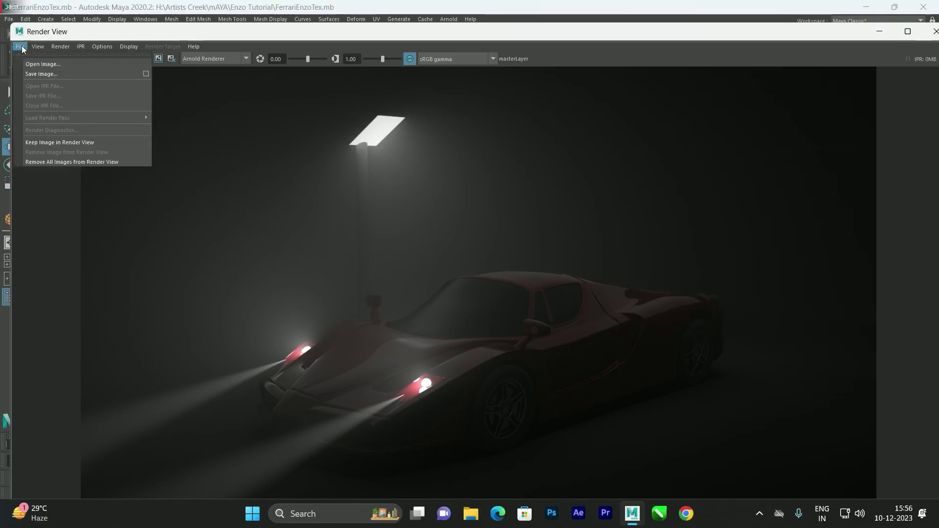
click(39, 74)
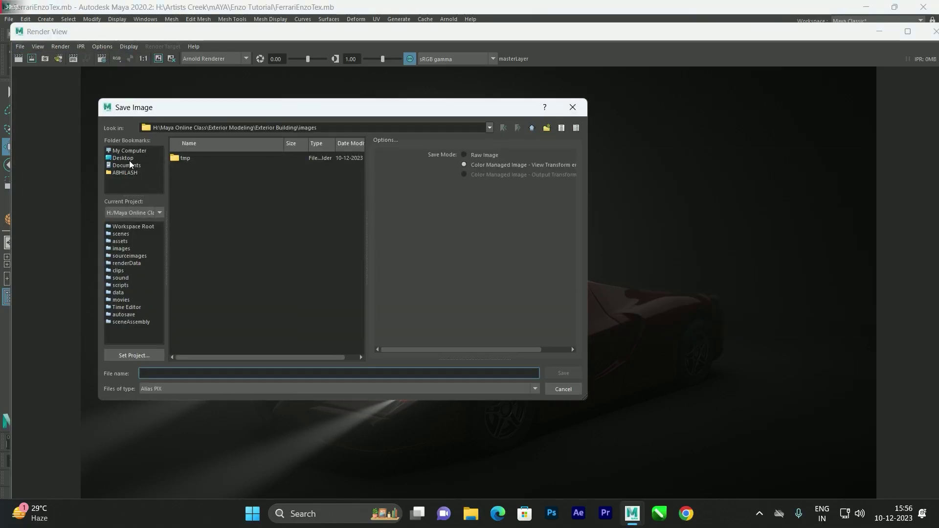
click(185, 389)
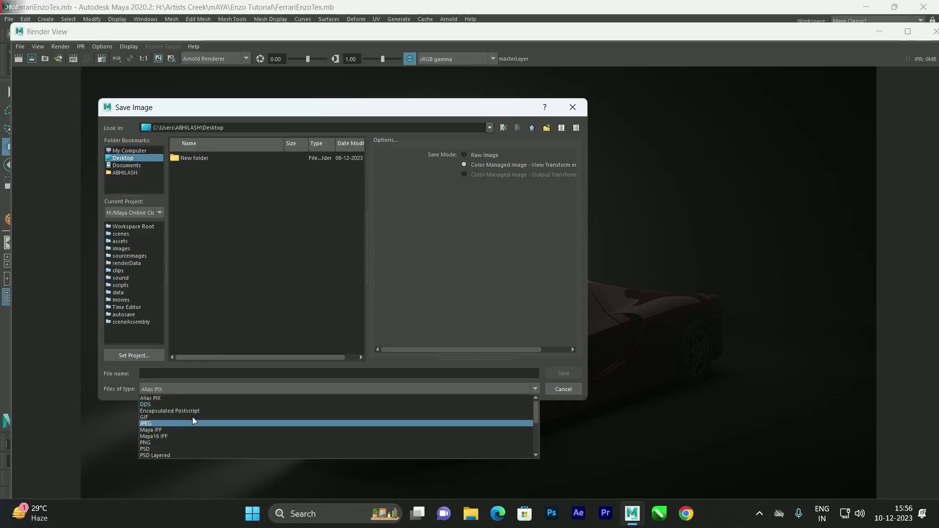
click(157, 431)
click(201, 376)
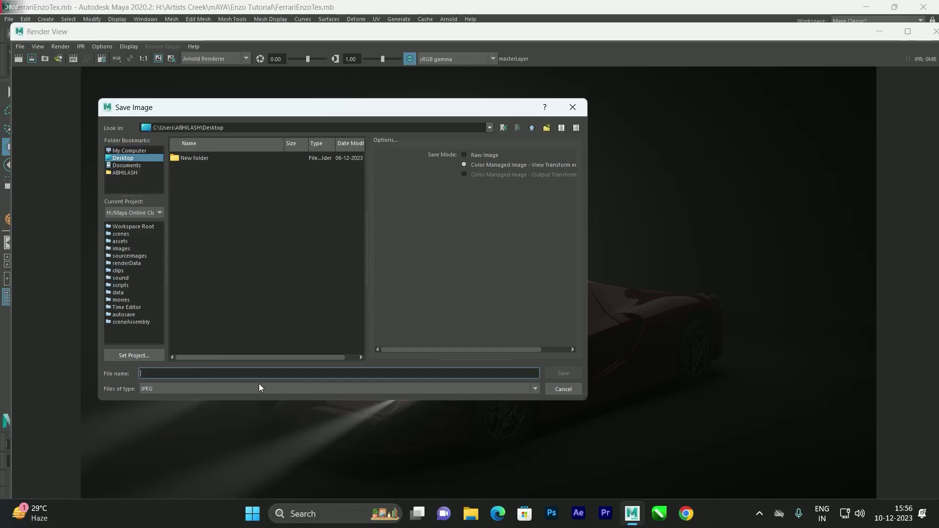
text(Foo)
click(567, 372)
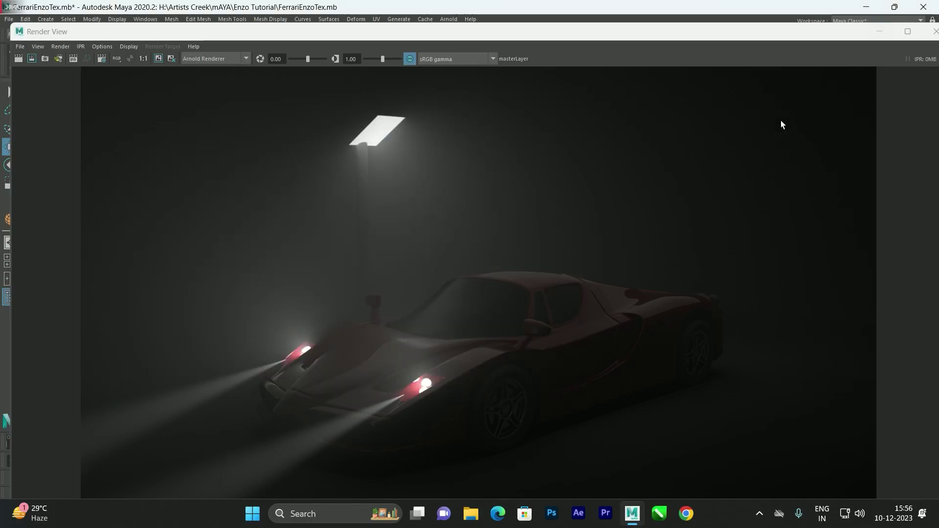
click(879, 32)
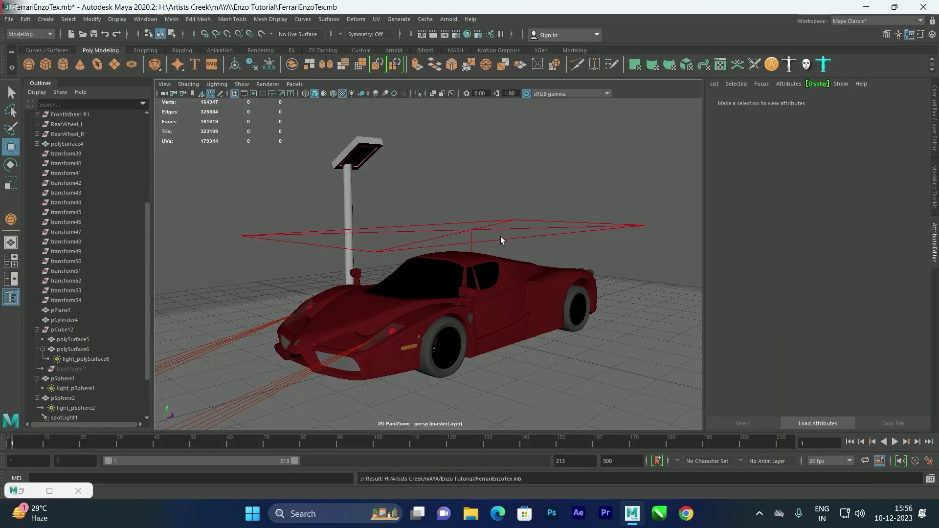